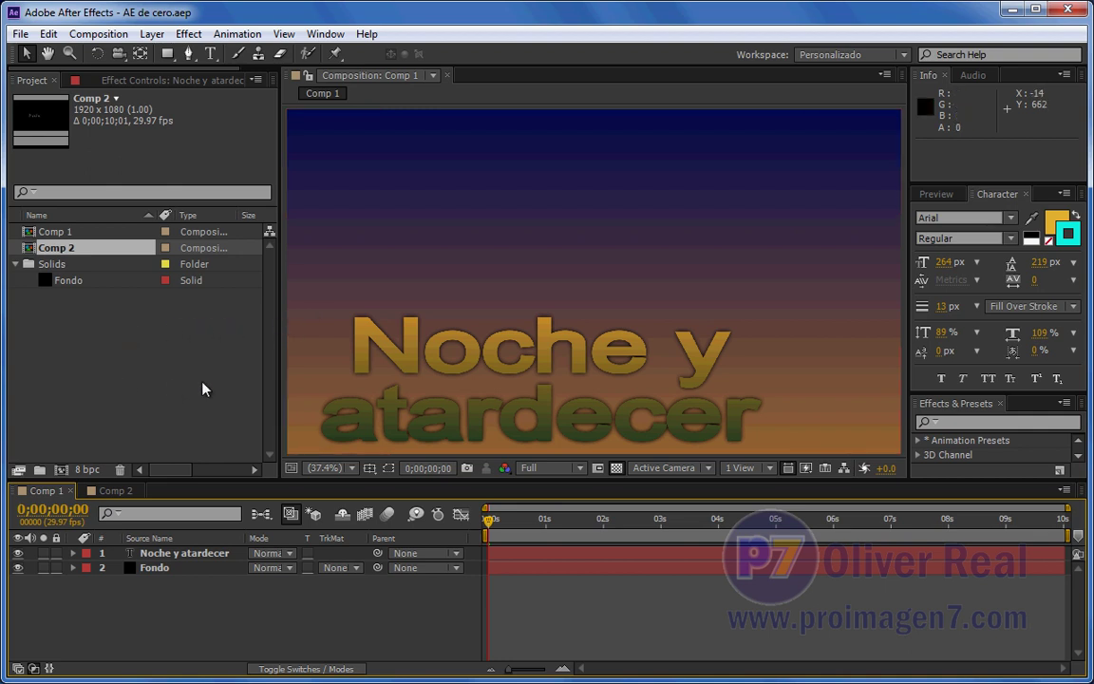
- Import the luna moon image into the project through the Import File dialog
left_click(151, 344)
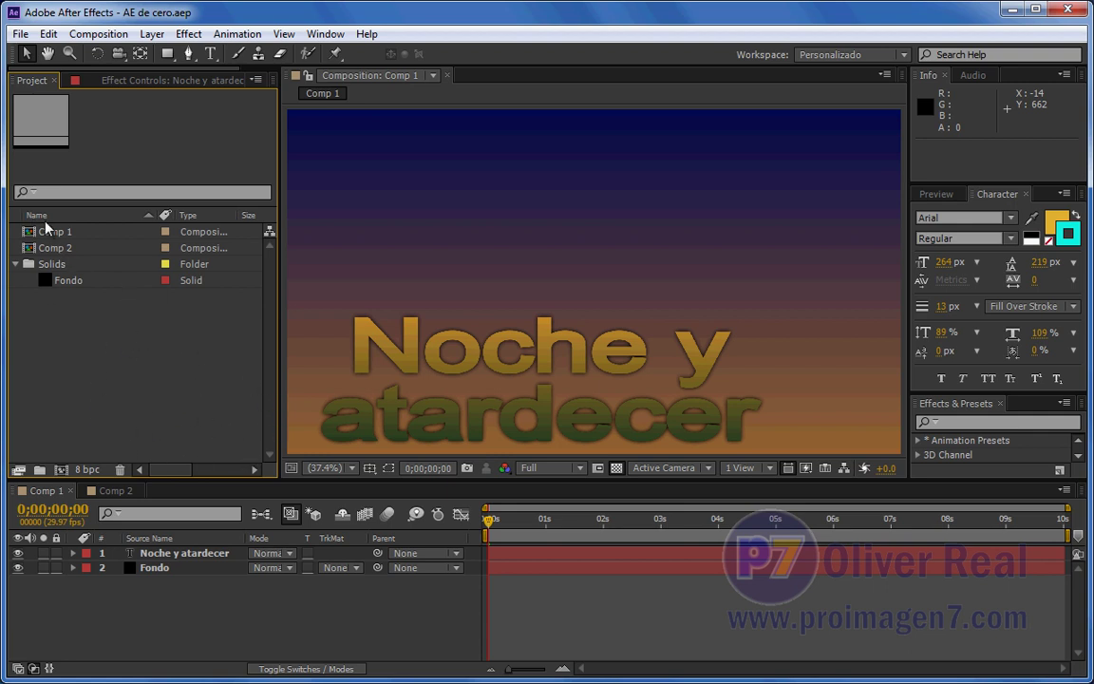
double_click(257, 457)
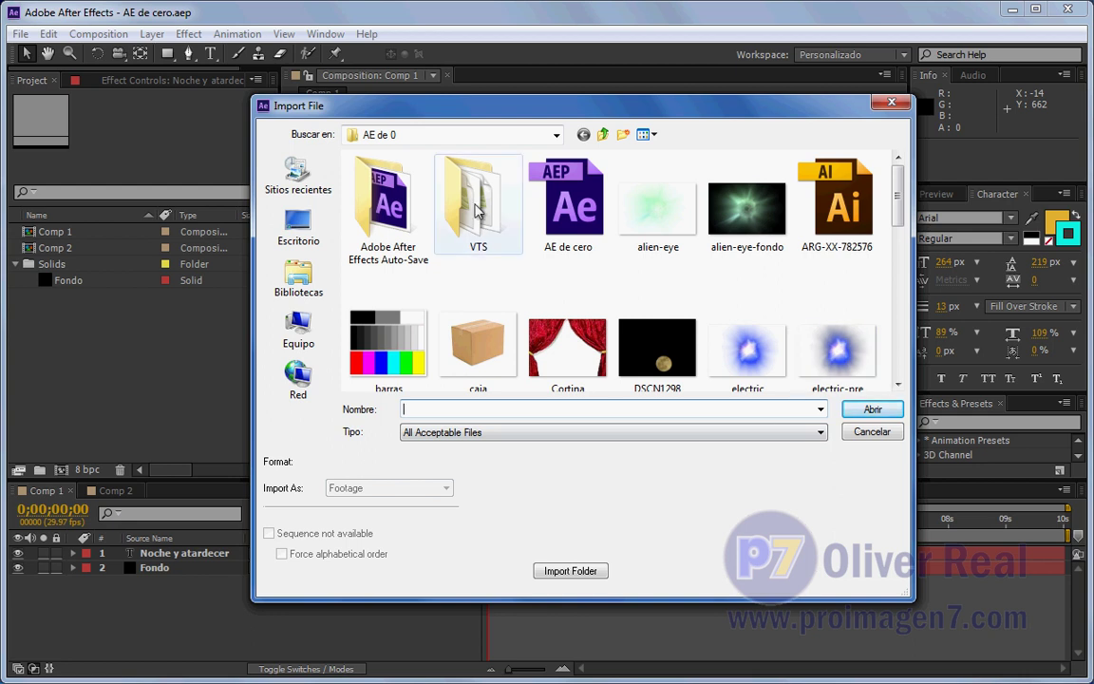
left_click_drag(896, 201, 902, 339)
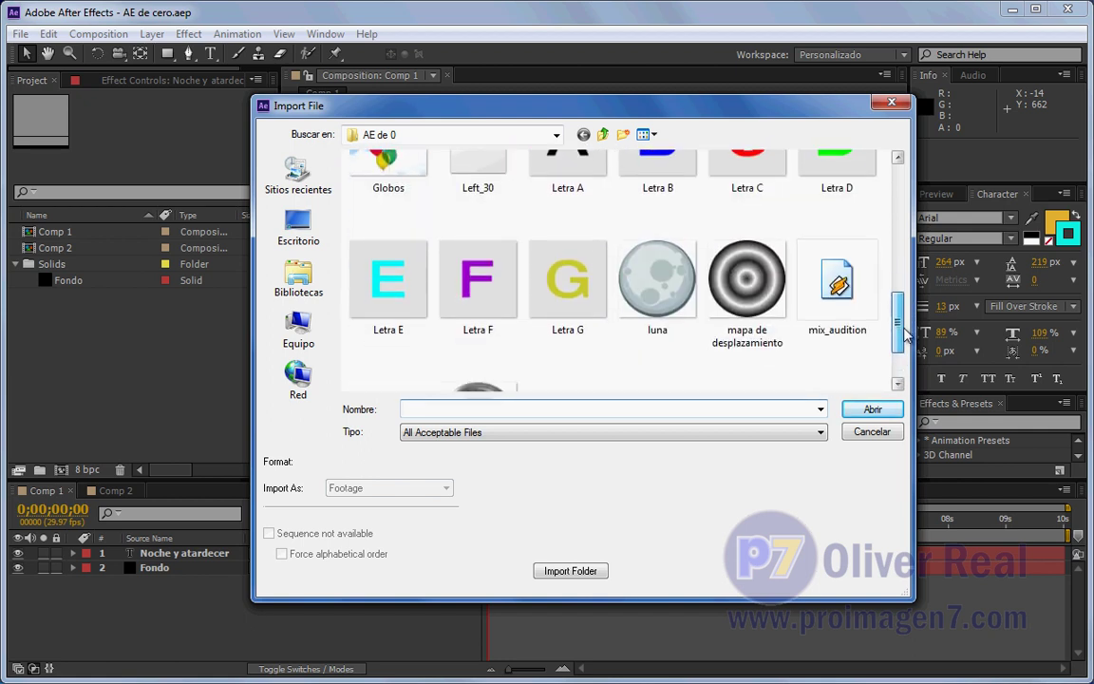
left_click_drag(903, 339, 898, 328)
left_click(649, 276)
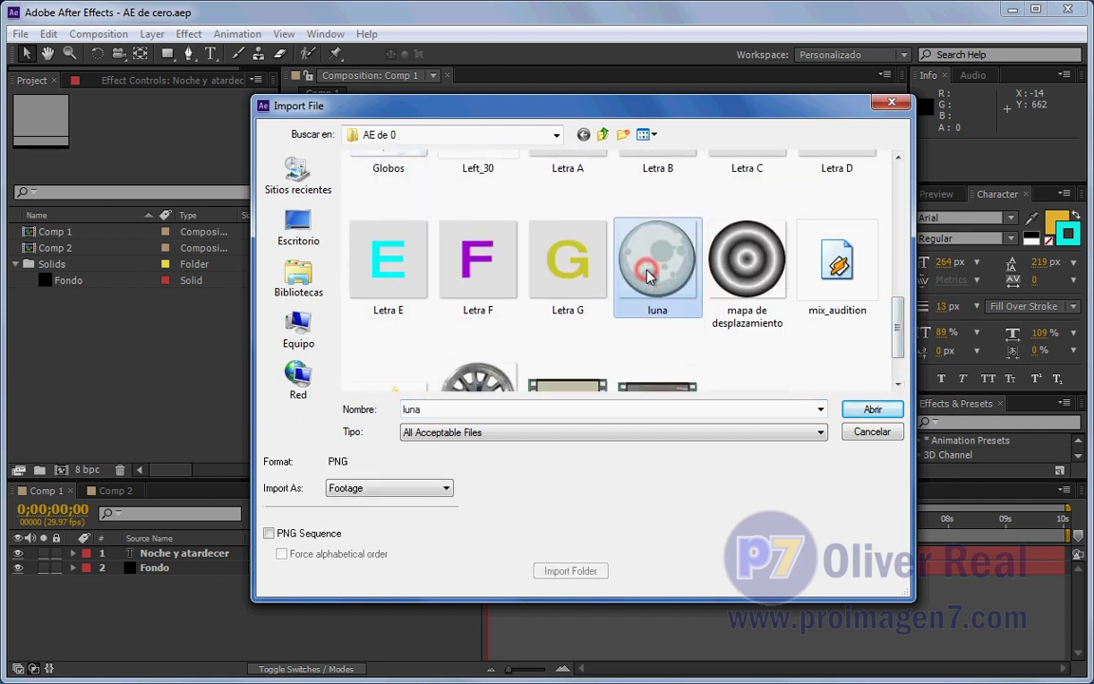
left_click(872, 410)
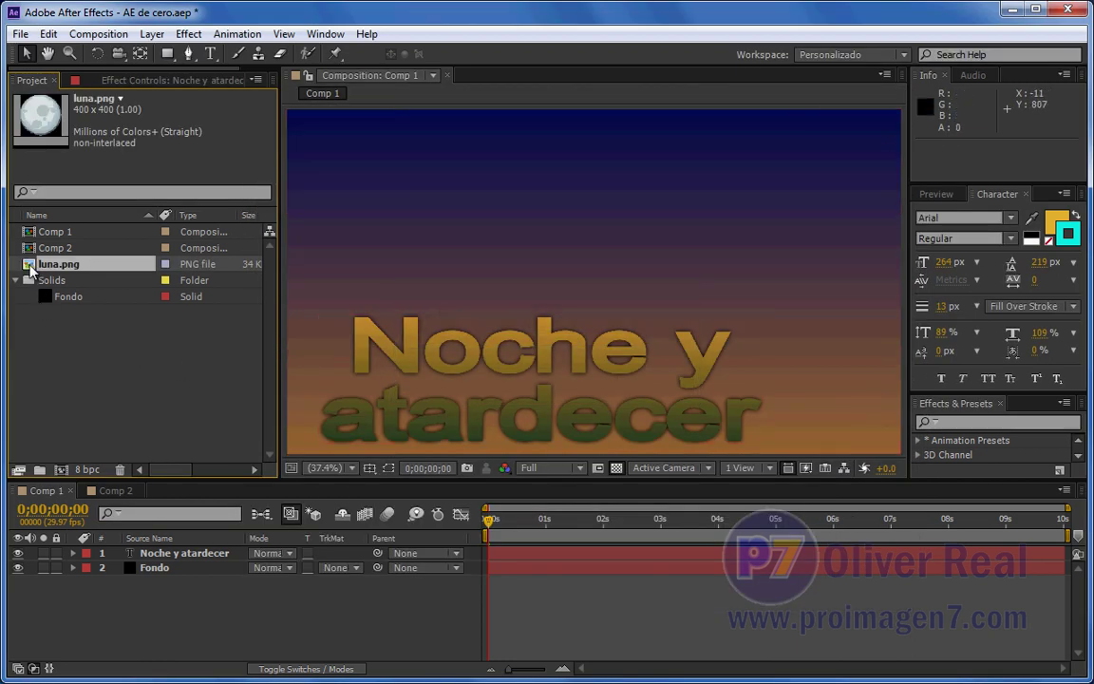
- Remove the imported luna.png from the project
left_click(74, 327)
left_click(28, 266)
key("Delete")
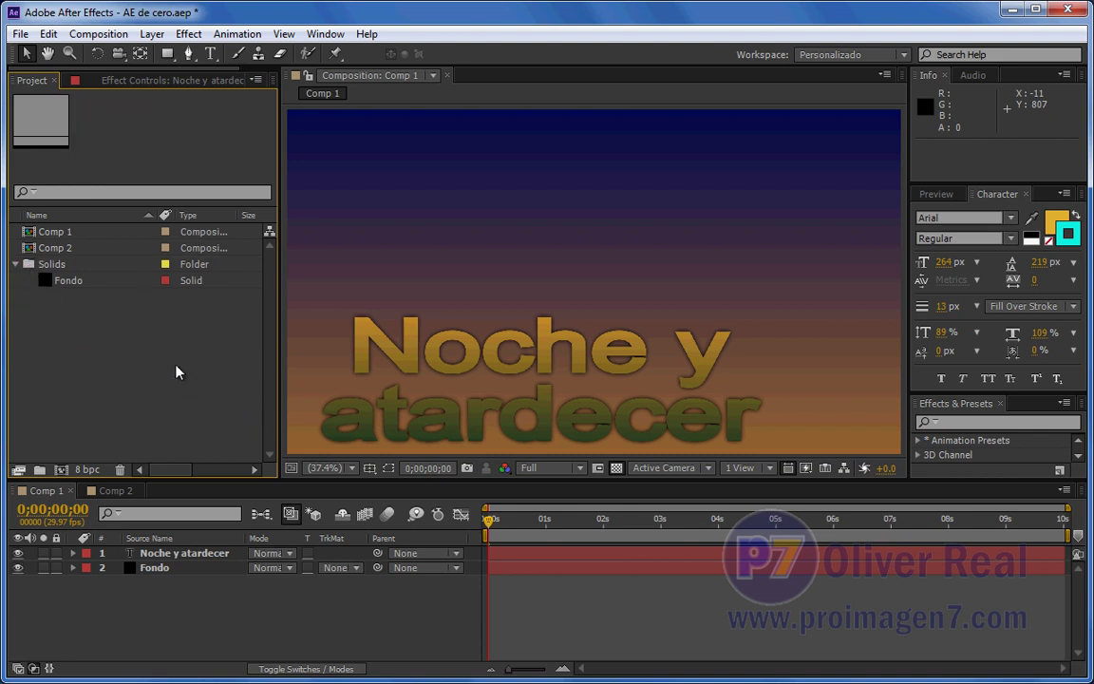
- Open the Import File dialog from the File menu and cancel it
left_click(19, 34)
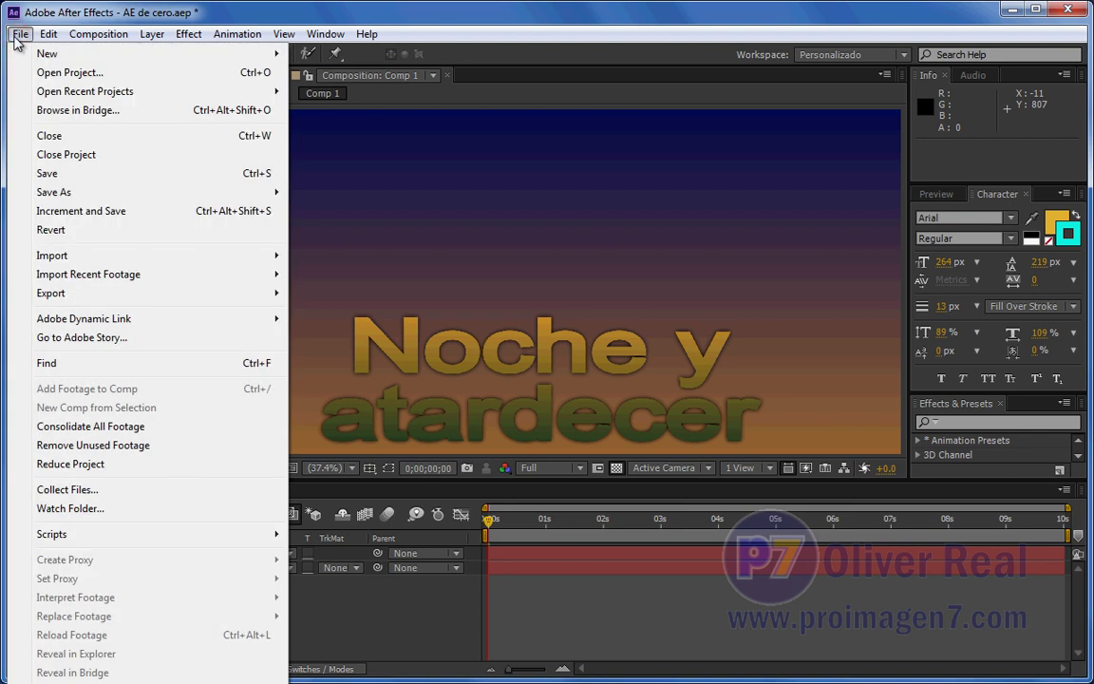
mouse_move(100, 256)
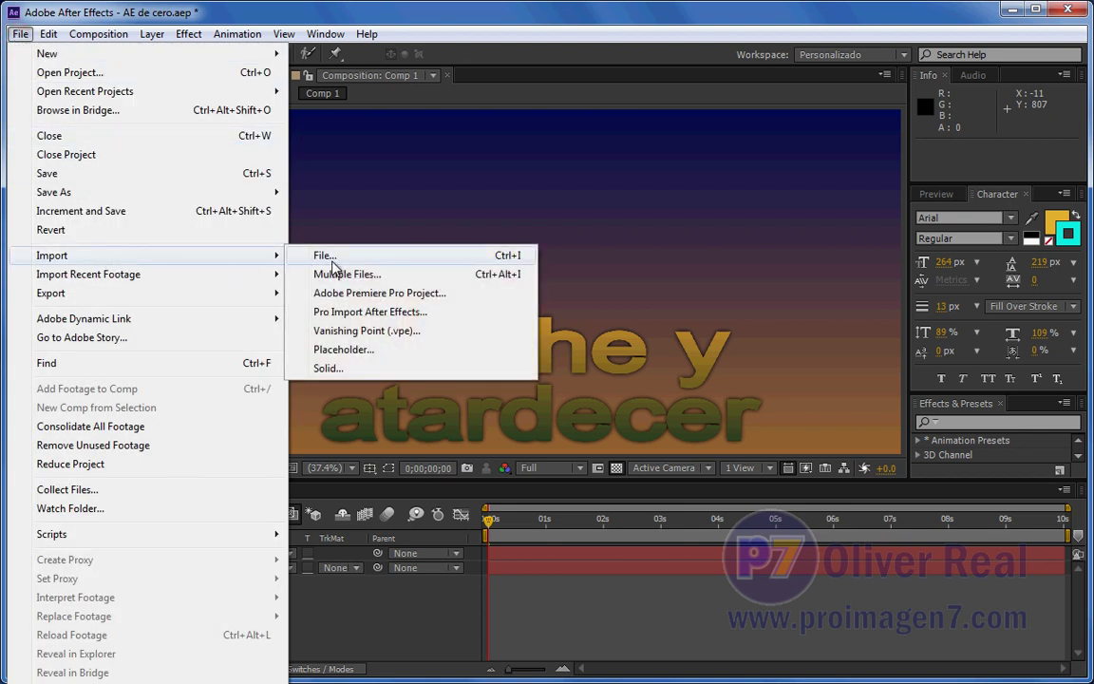
left_click(482, 254)
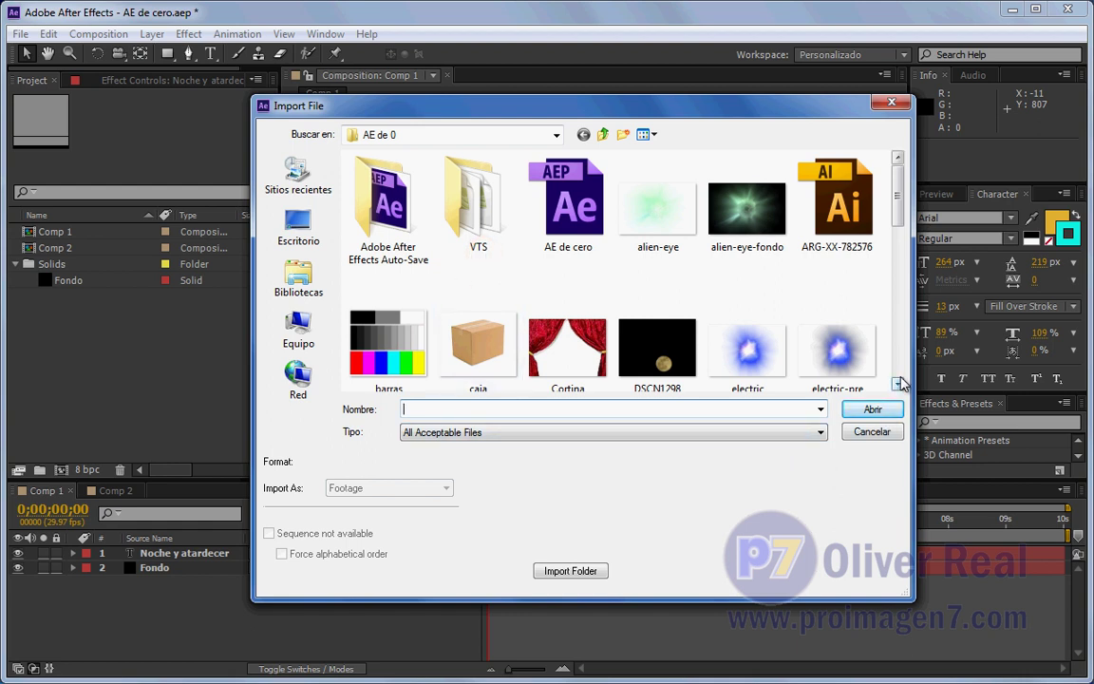
left_click(873, 432)
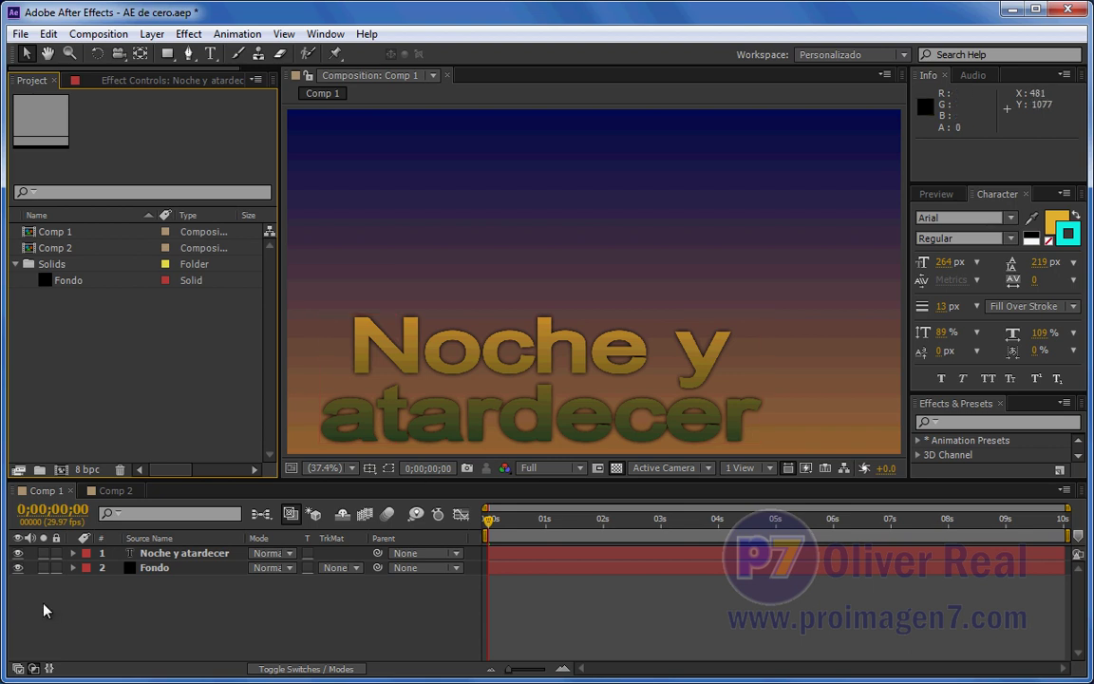
- Switch to the AE de 0 folder in Windows Explorer and select the luna image
key("alt+Tab")
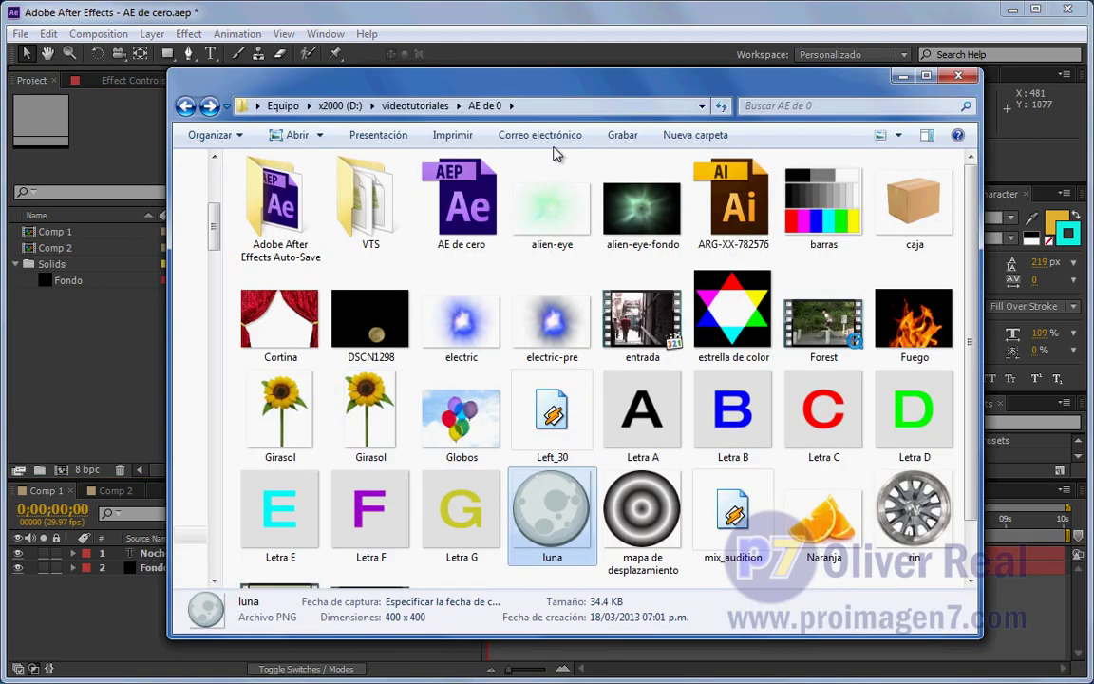
scroll(973, 238, "down", 1)
scroll(973, 233, "up", 1)
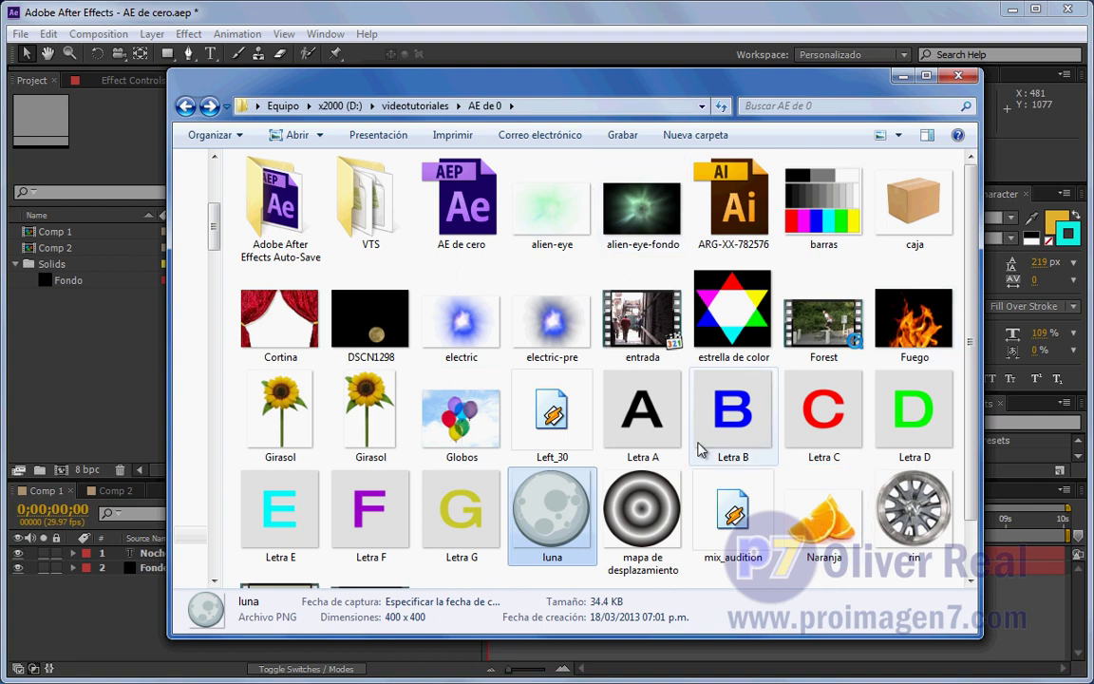
key("Right")
key("Right")
key("Right")
left_click(556, 503)
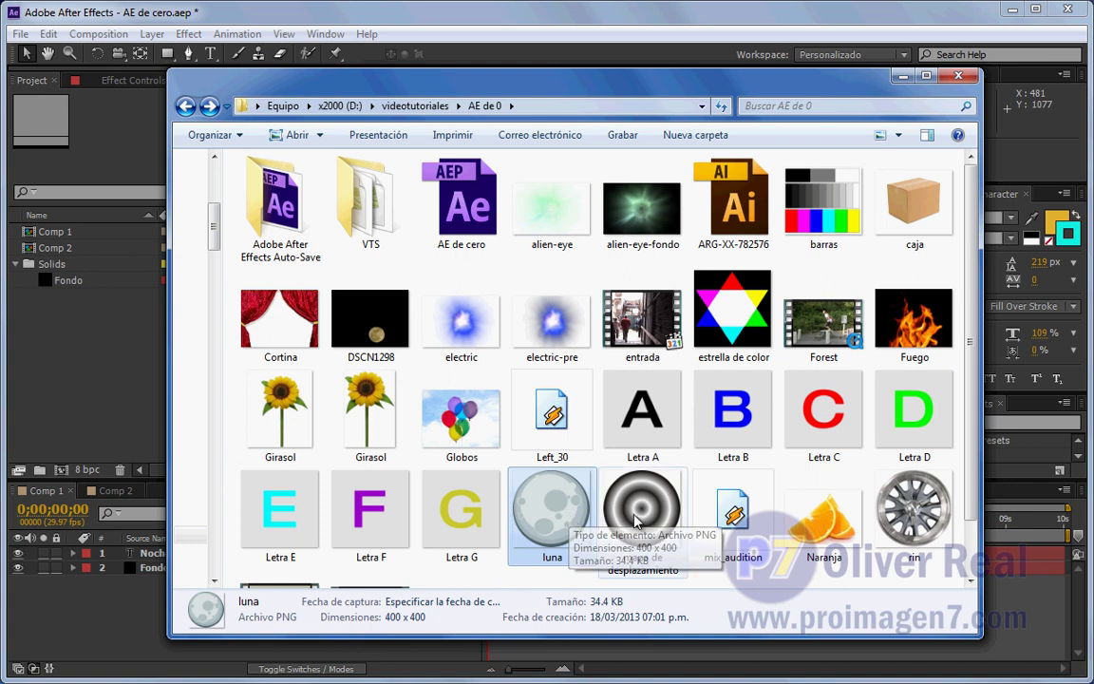
mouse_move(636, 519)
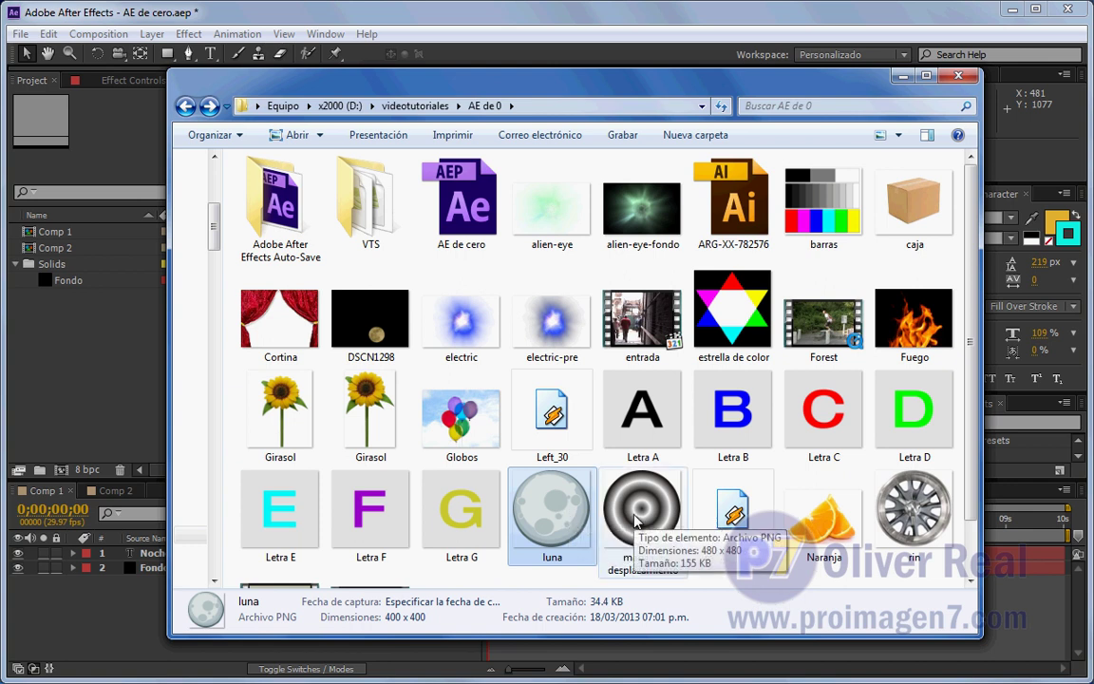
- Select only luna in Explorer and drag it into the After Effects Project panel
left_click(475, 332, "ctrl")
left_click(537, 337, "ctrl")
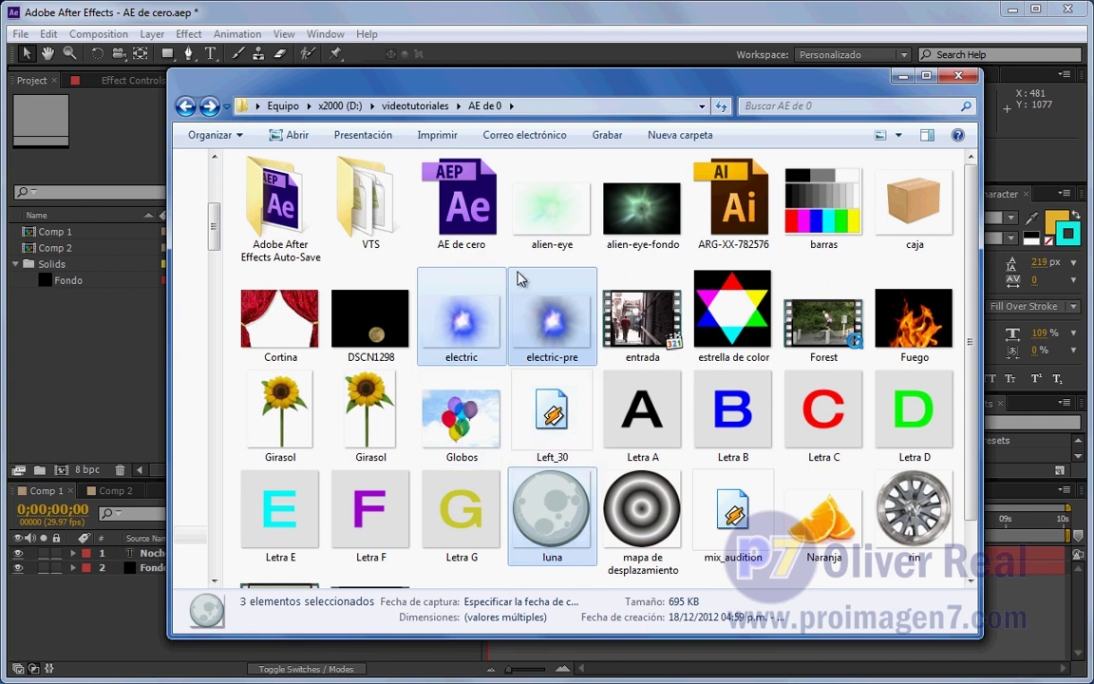
left_click(446, 313, "ctrl")
left_click(536, 304, "ctrl")
left_click(646, 532)
left_click(551, 513)
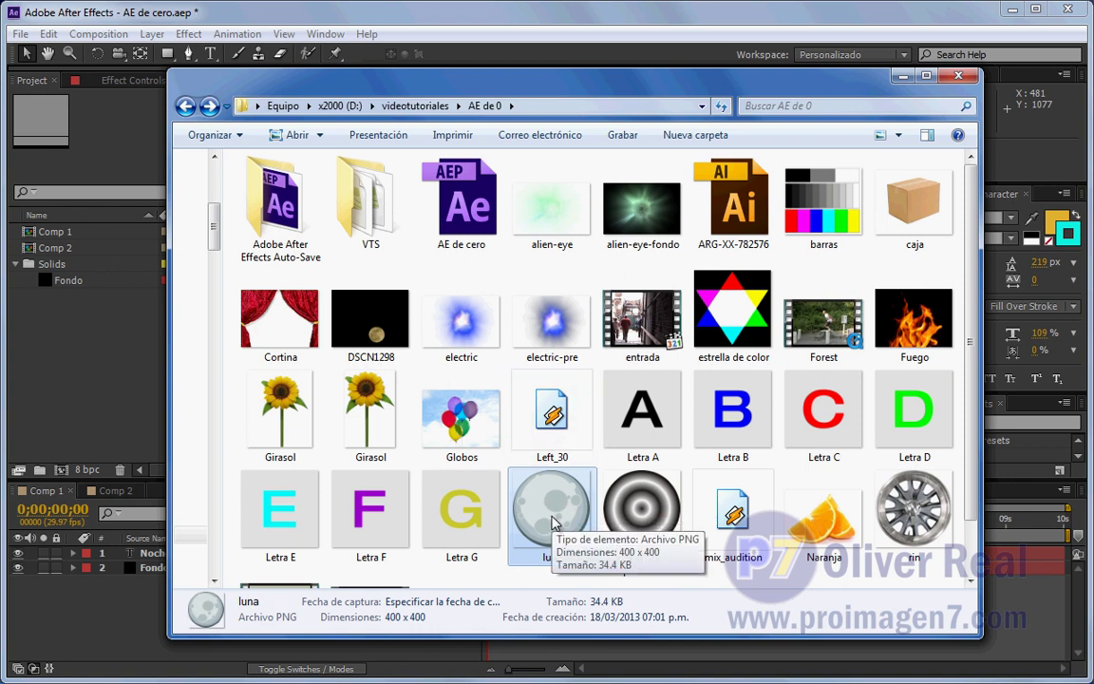
mouse_move(553, 523)
left_mouse_down()
mouse_move(332, 442)
mouse_move(113, 418)
mouse_move(98, 396)
left_mouse_up()
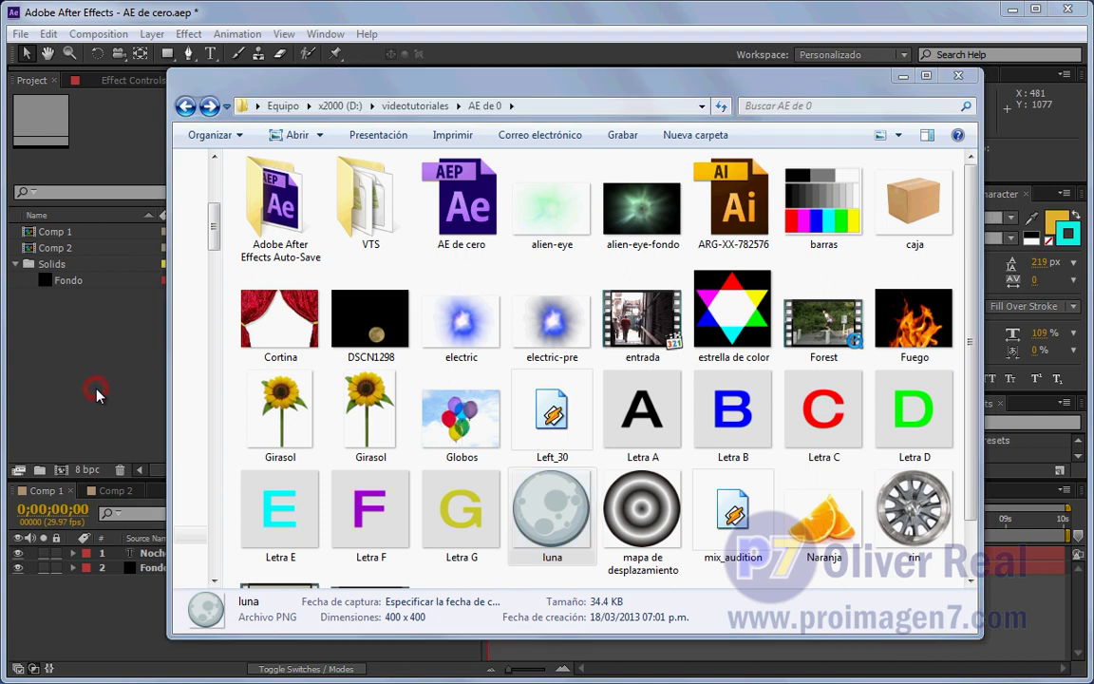
left_click(98, 396)
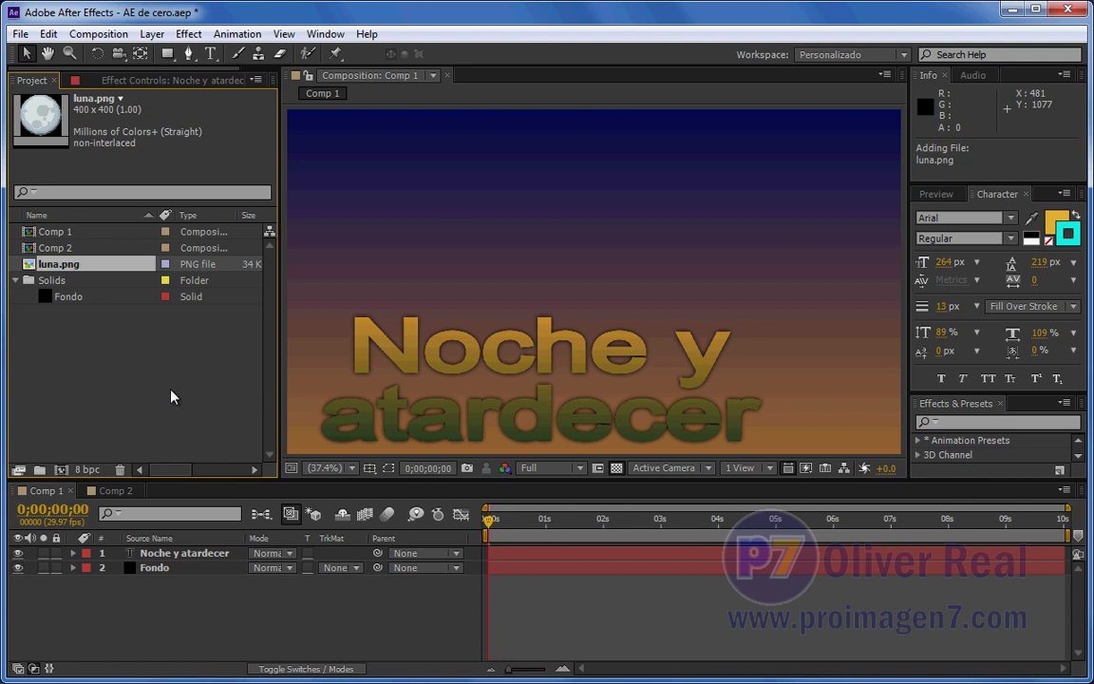
- Open the Import File dialog, then move the AE de 0 Explorer window over After Effects
double_click(149, 395)
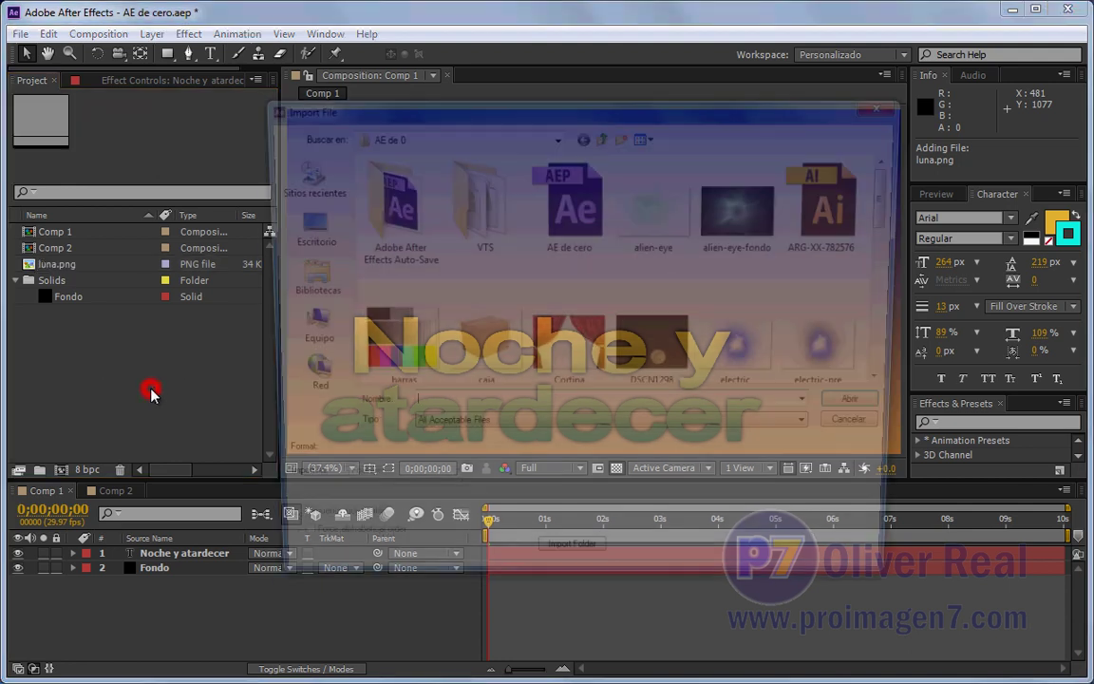
key("Tab")
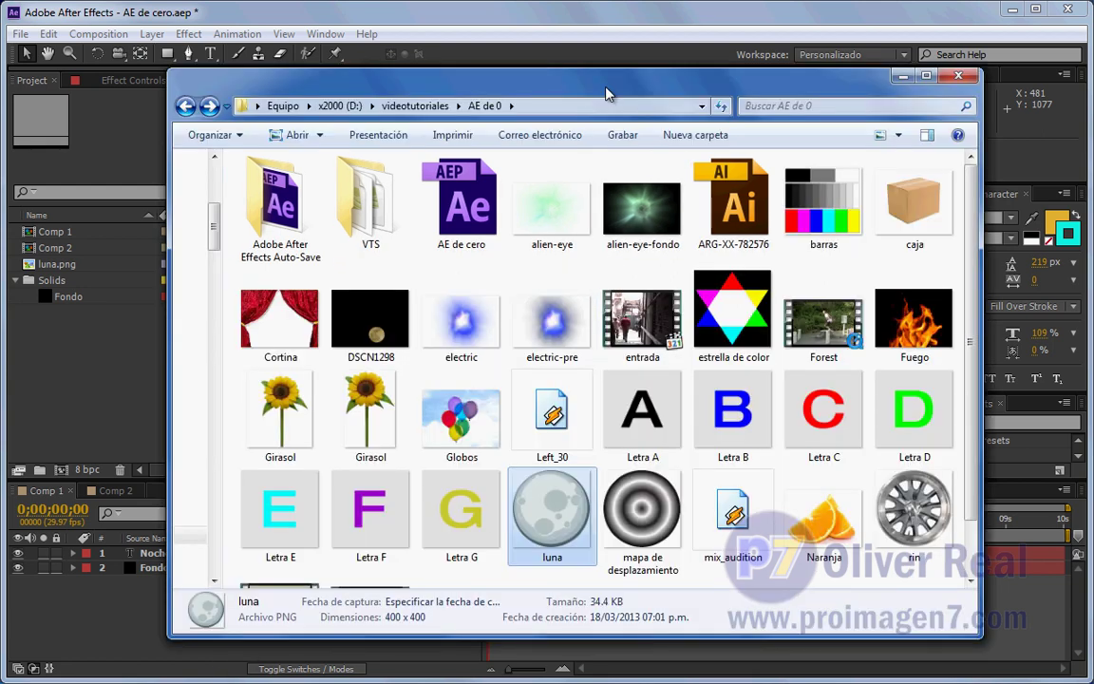
left_click_drag(544, 77, 549, 112)
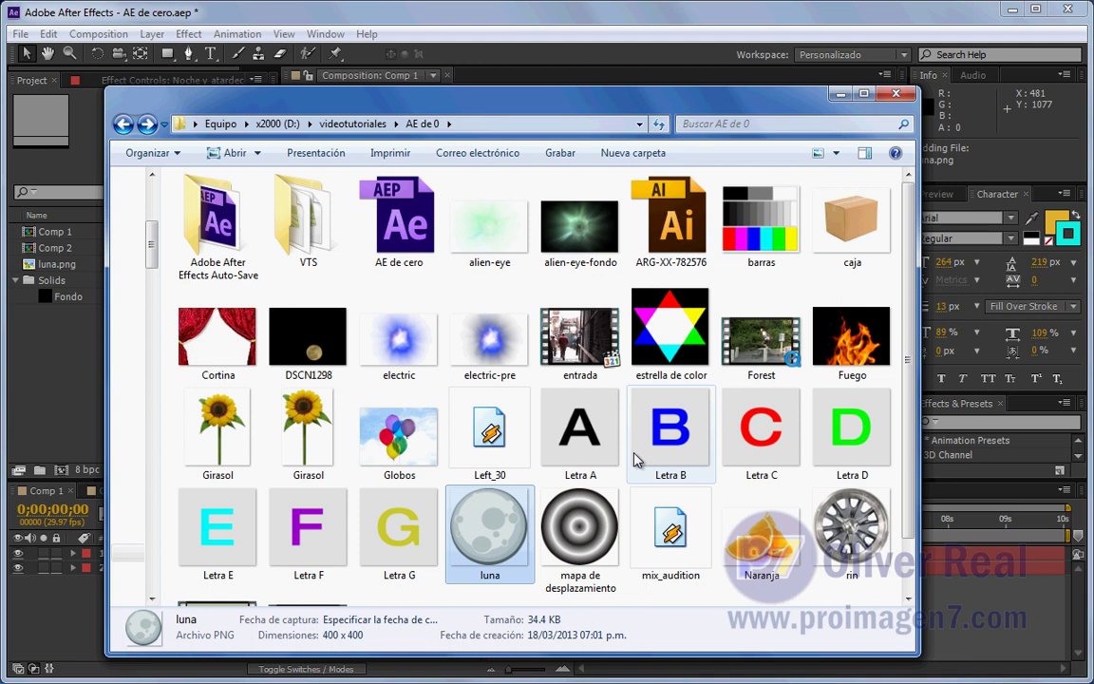
mouse_move(636, 459)
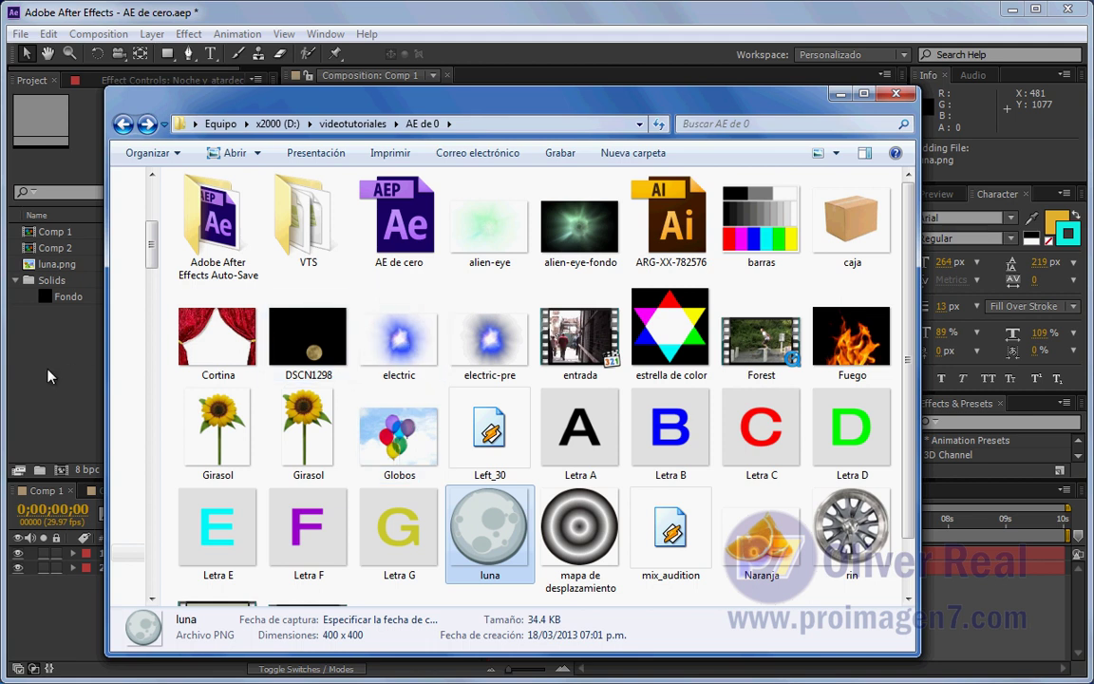
- Hide the Explorer window and look through several files in the Import File dialog
left_click(840, 94)
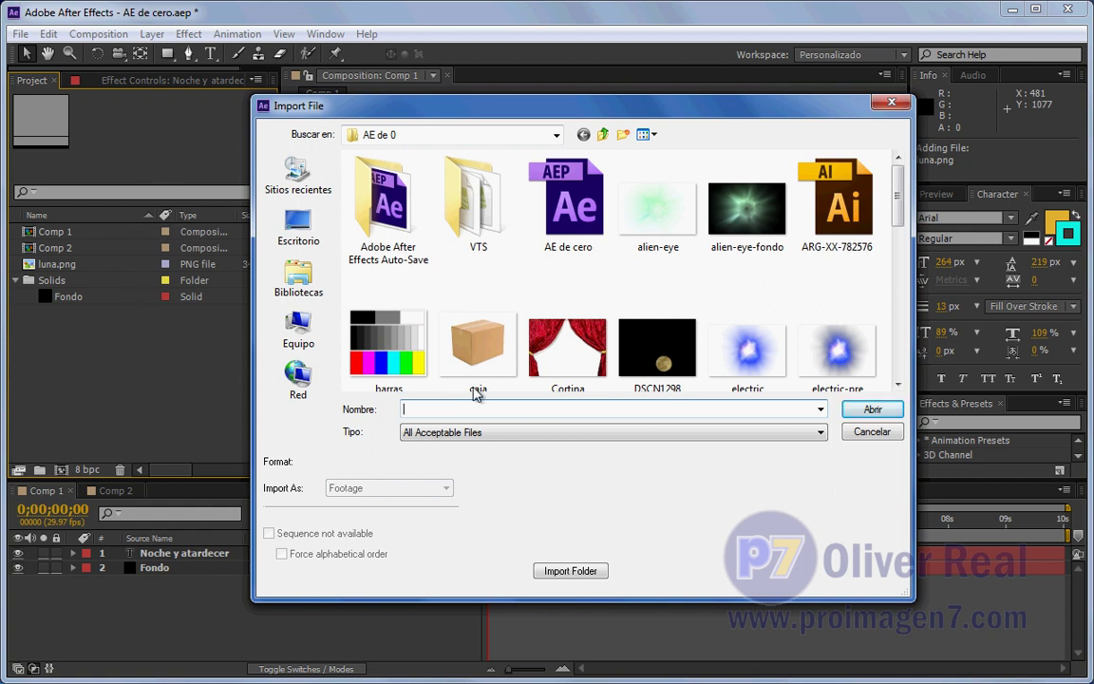
left_click(866, 438)
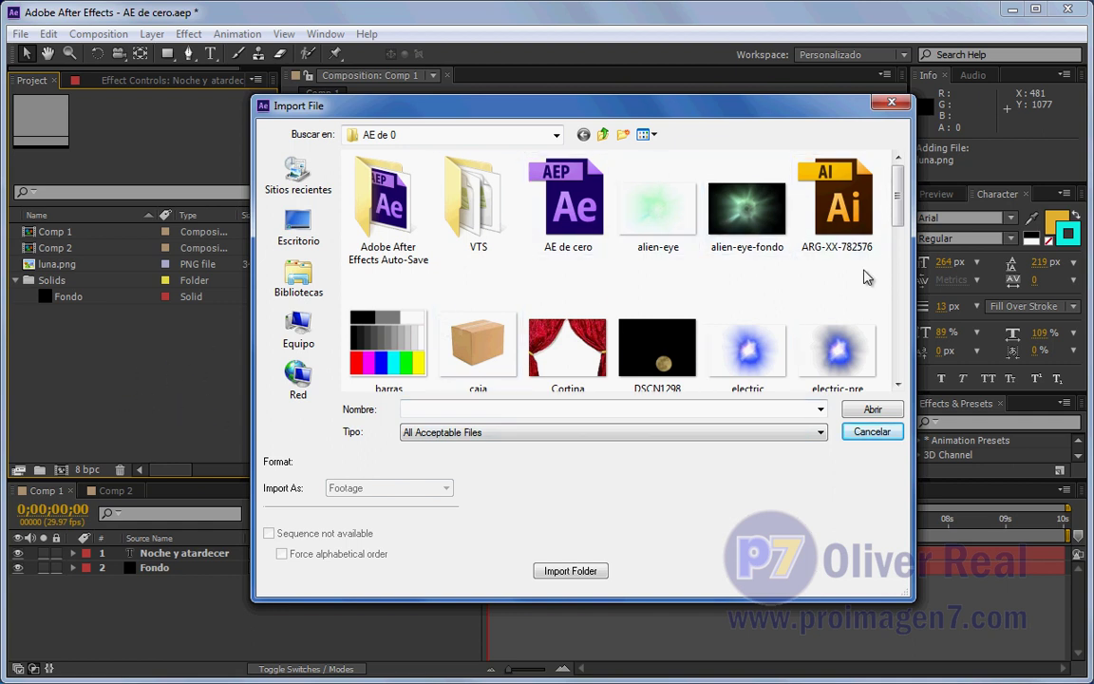
left_click_drag(898, 220, 899, 381)
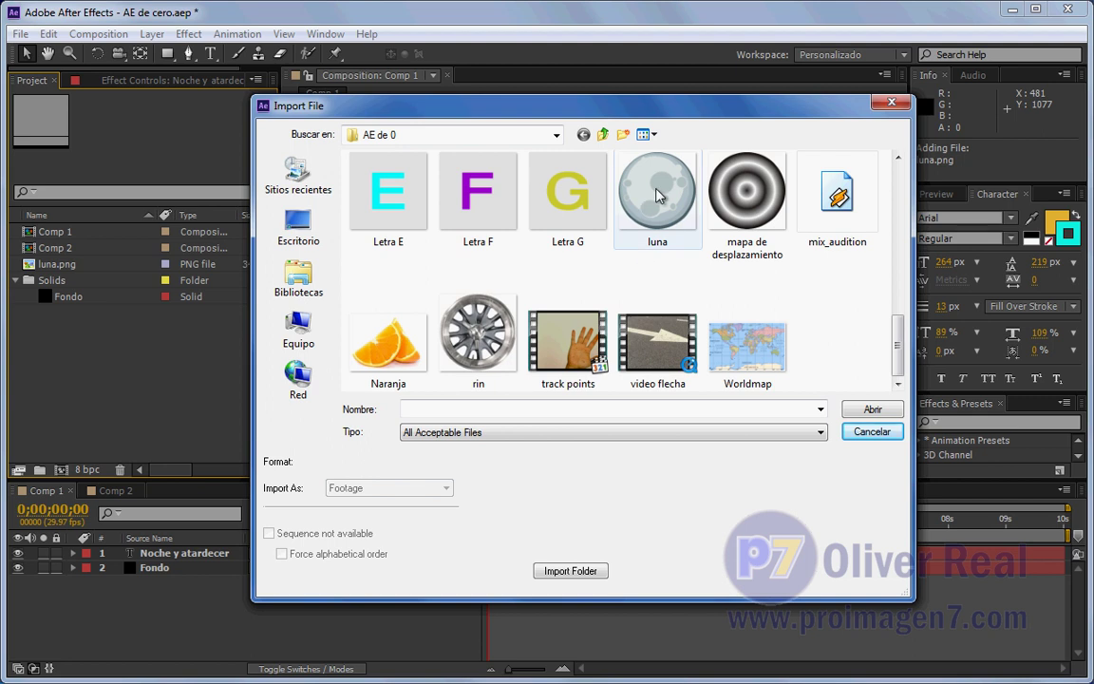
left_click(590, 169)
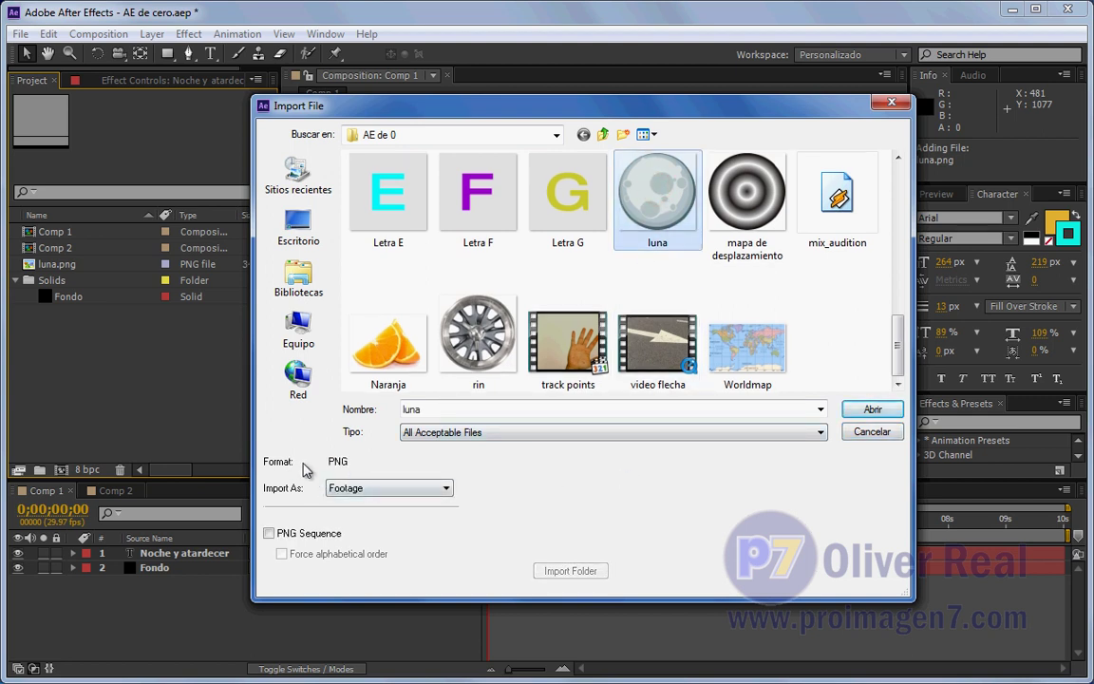
left_click(555, 199)
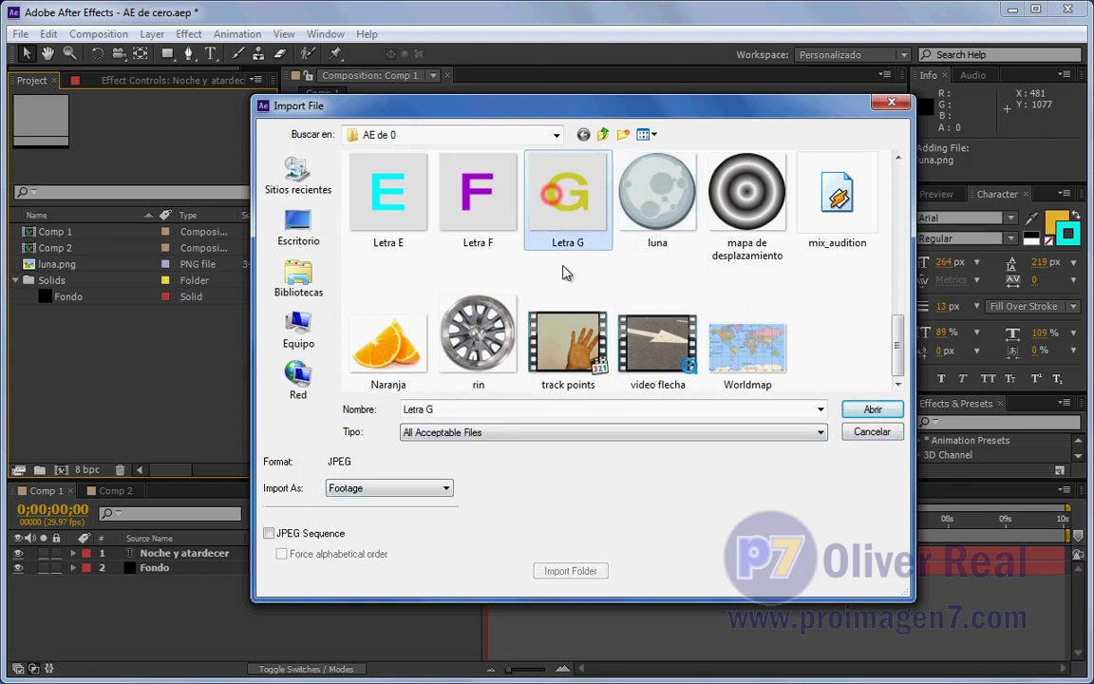
left_click(730, 238)
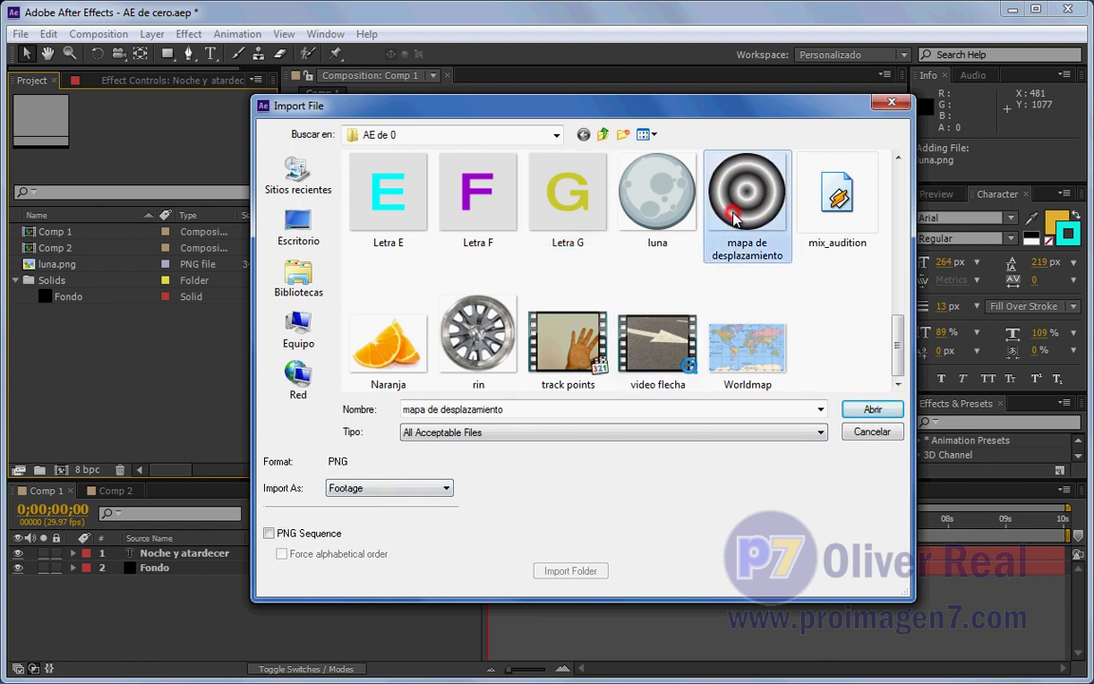
left_click(657, 342)
left_click(506, 318)
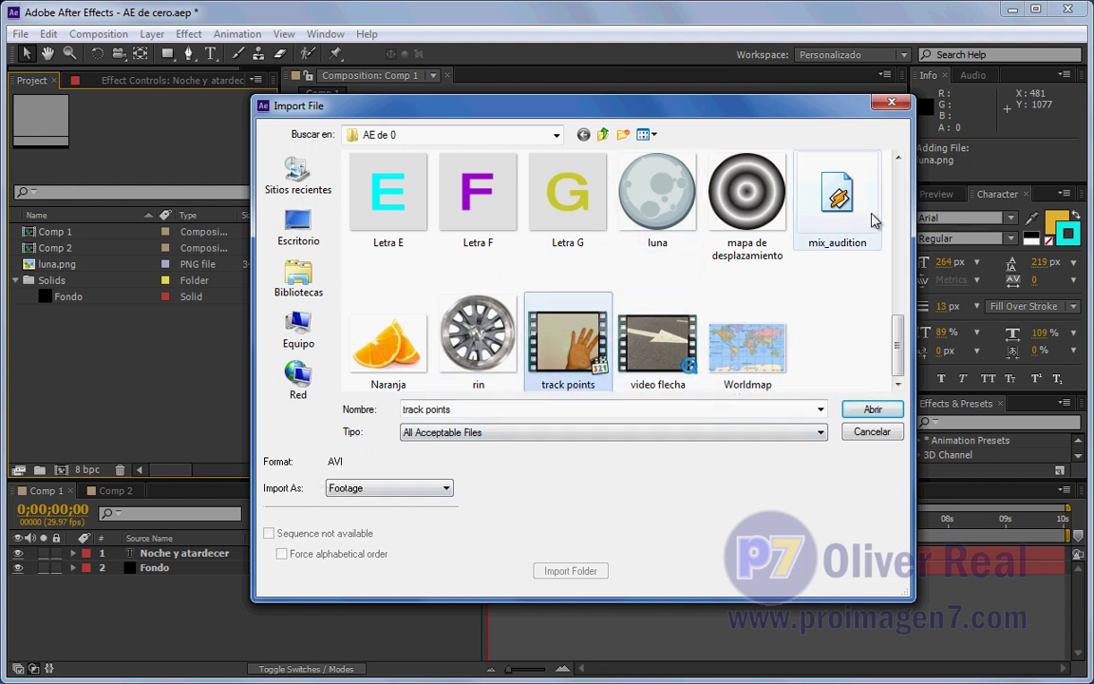
- Select luna, close the Explorer window, and cancel the import without adding files
left_click(827, 199)
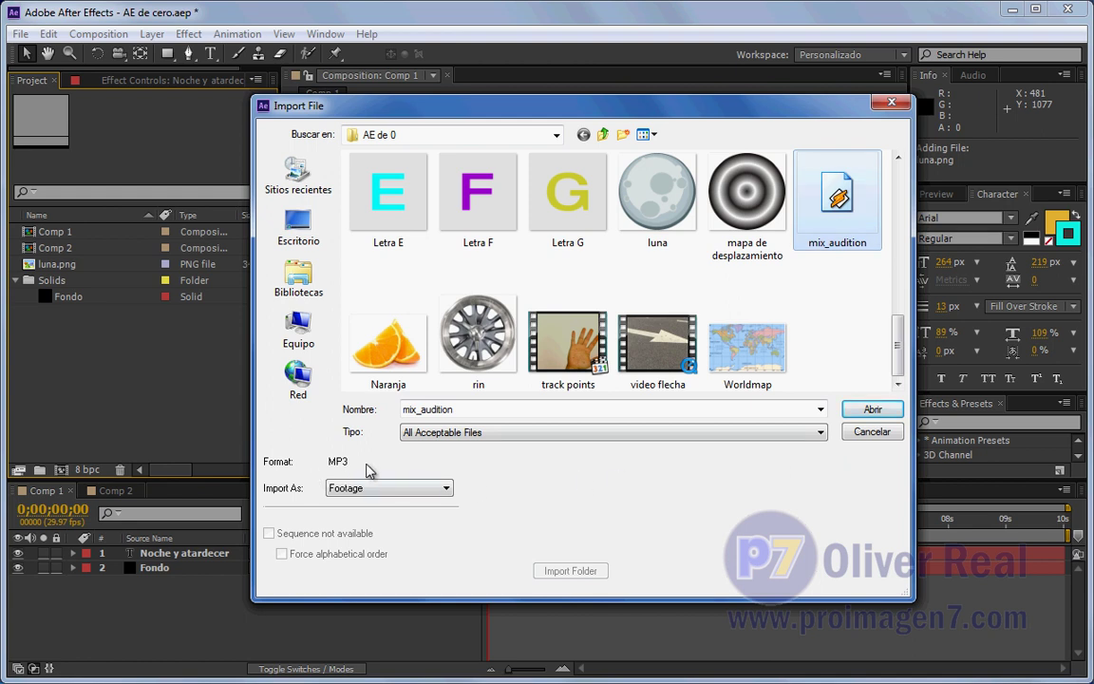
left_click(649, 220)
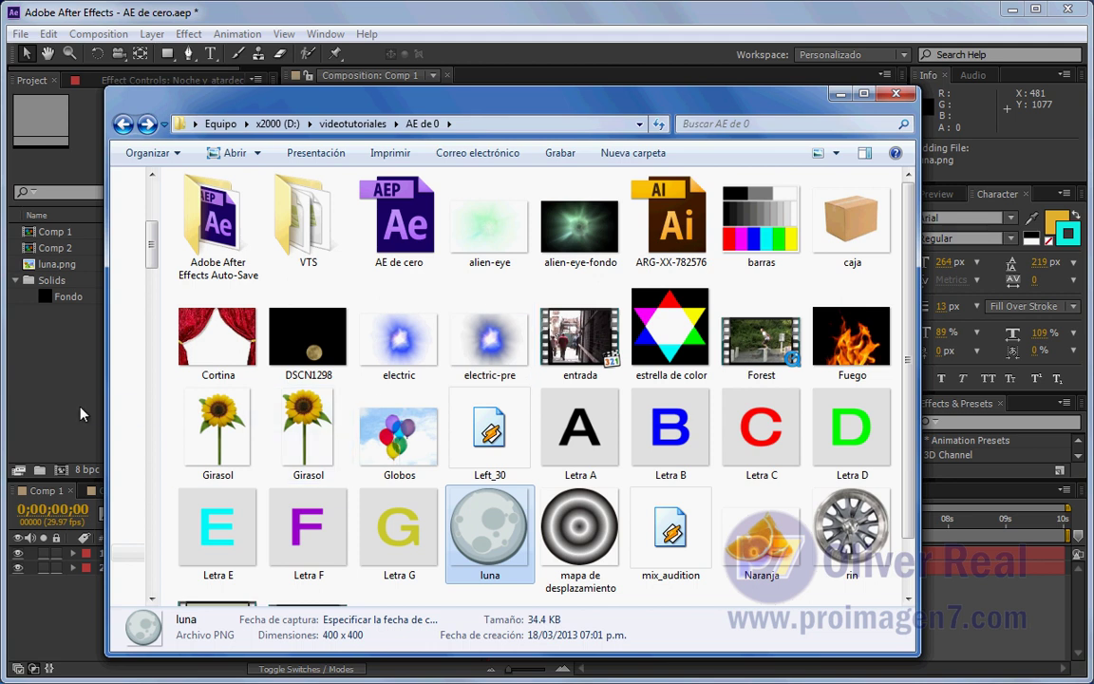
left_click(895, 92)
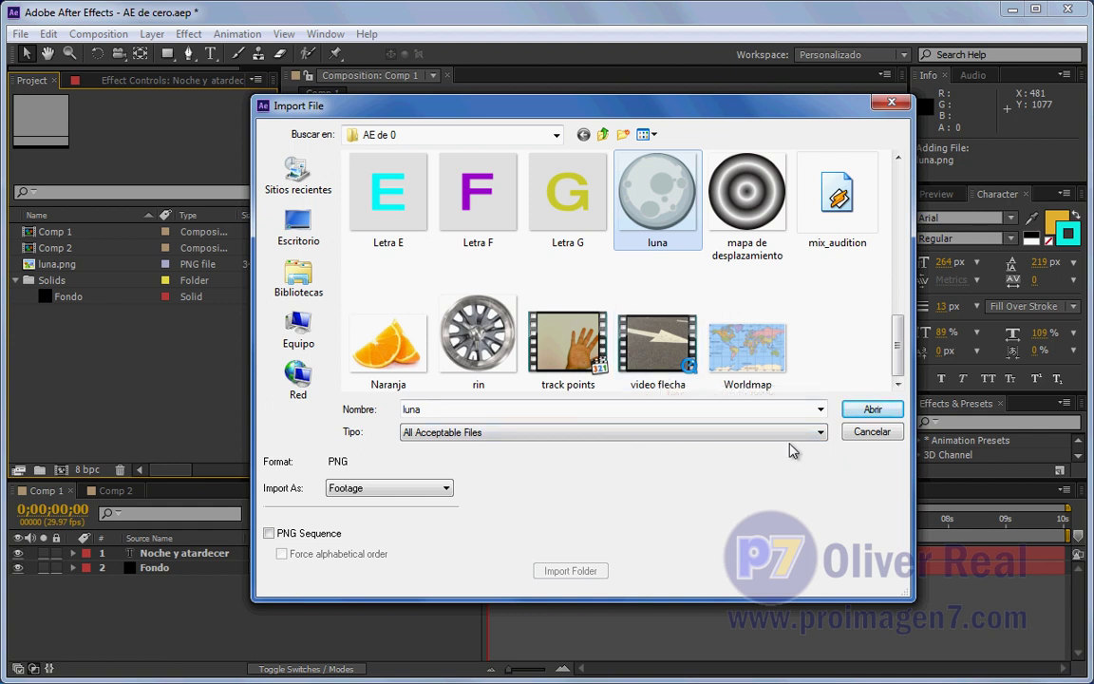
left_click(872, 433)
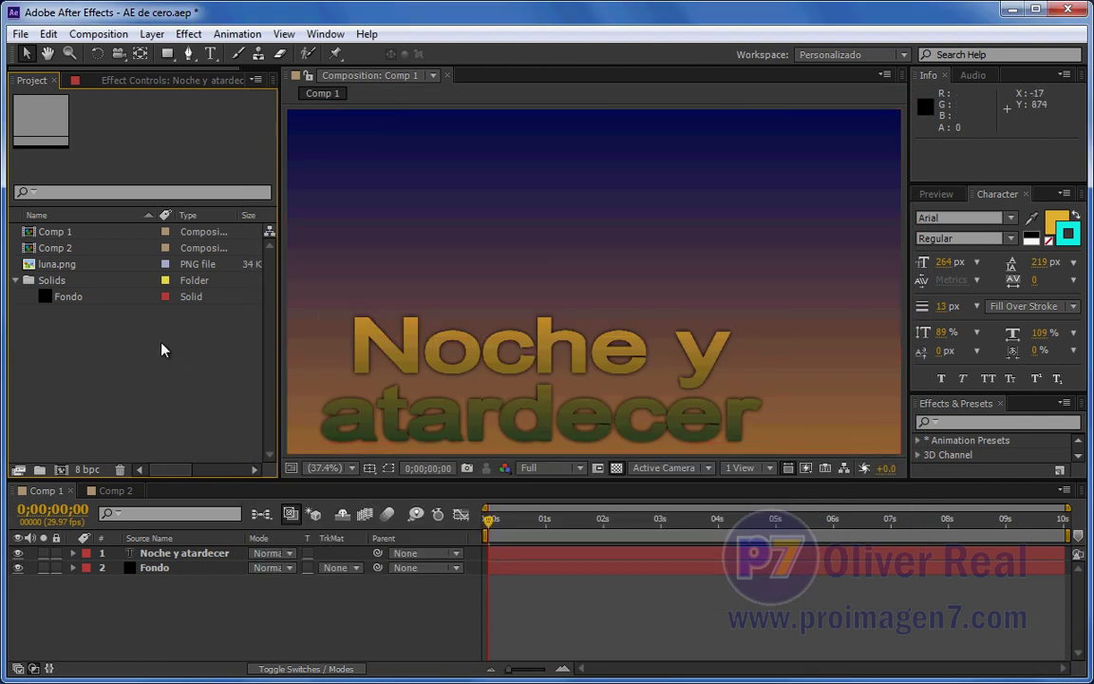
- Use File > Browse in Bridge to open AE de 0 and preview luna.png's properties
left_click(21, 36)
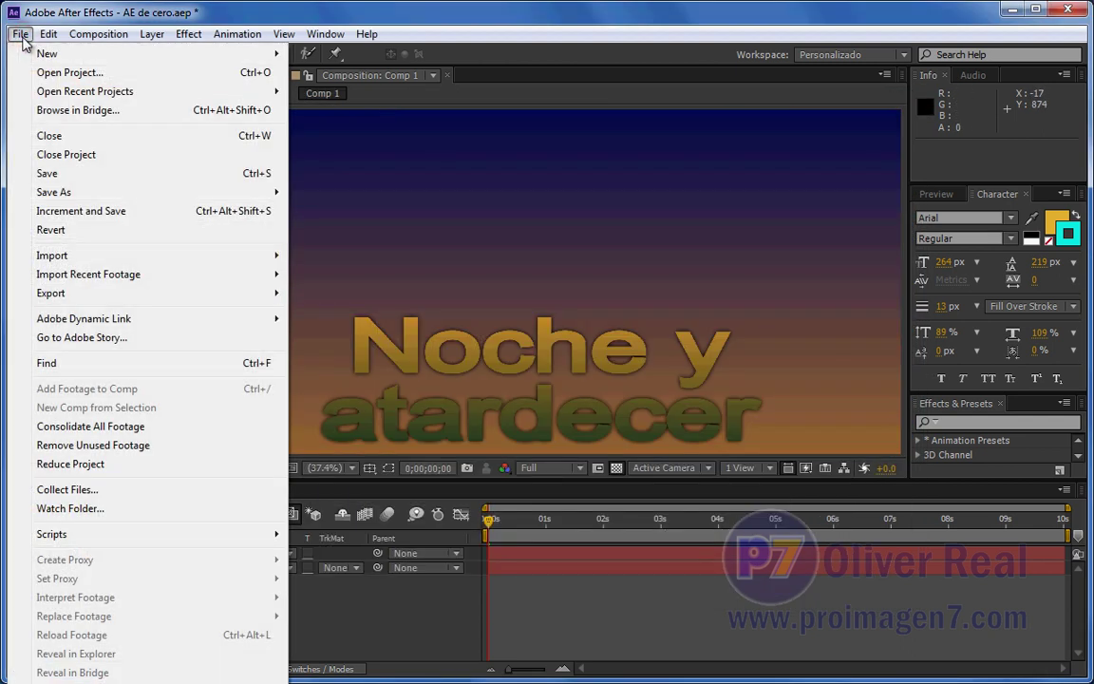
left_click(66, 109)
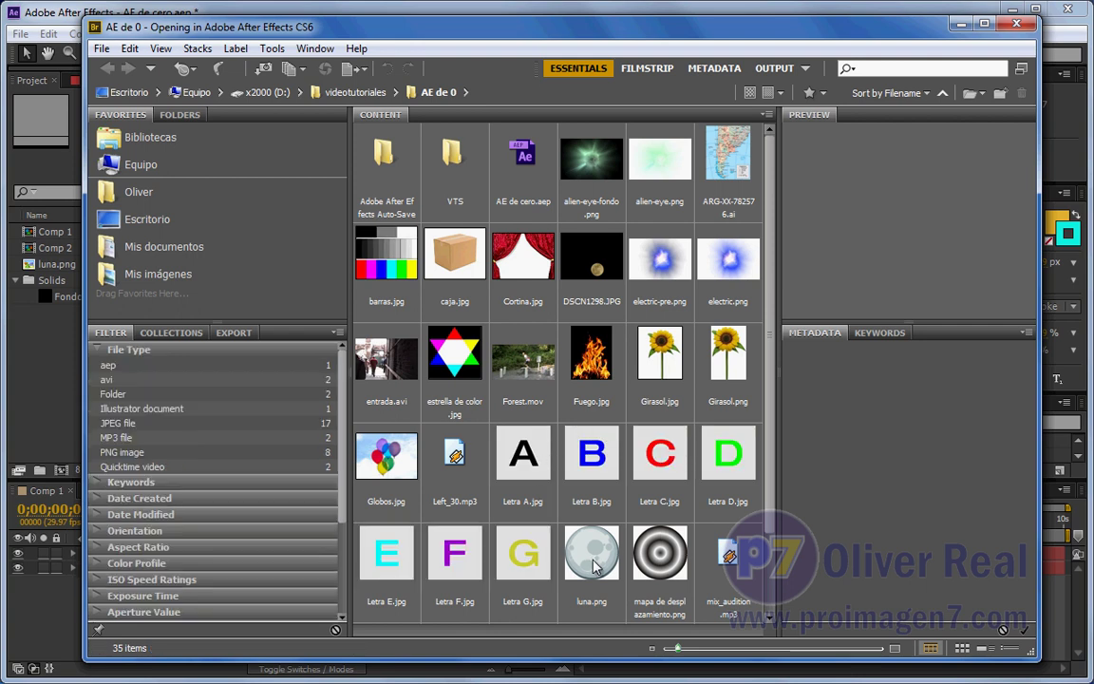
left_click(598, 595)
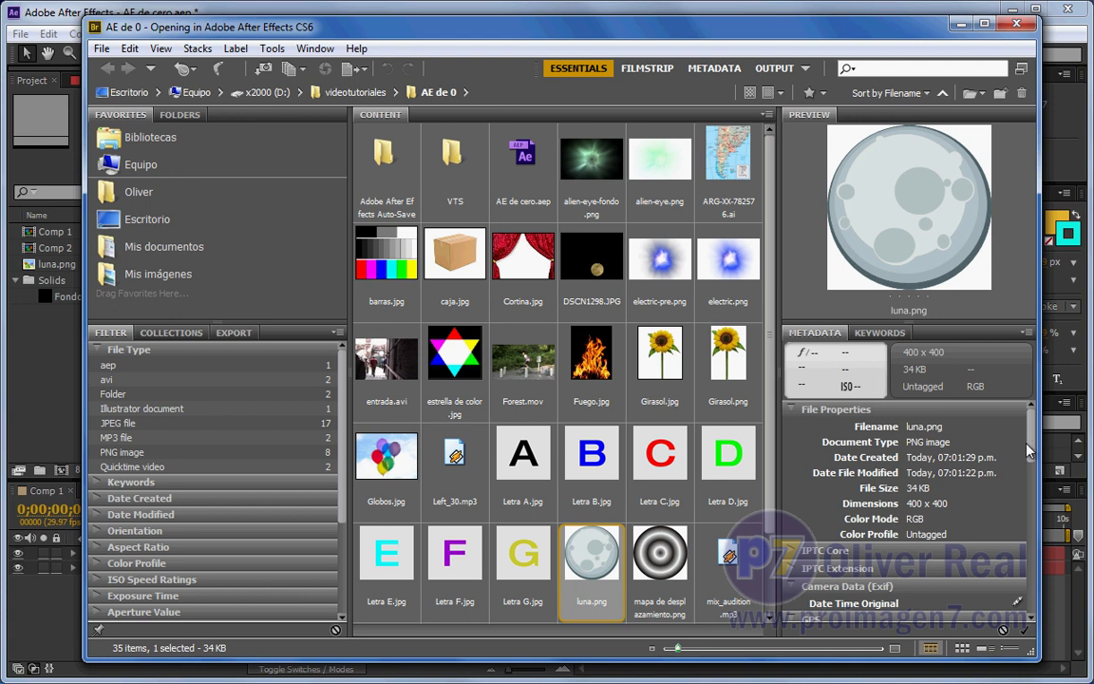
mouse_move(1035, 446)
left_mouse_down()
mouse_move(1026, 620)
mouse_move(1031, 410)
left_mouse_up()
- Drag luna.png from Bridge into the project, then delete the duplicate entry
left_click_drag(590, 558, 49, 346)
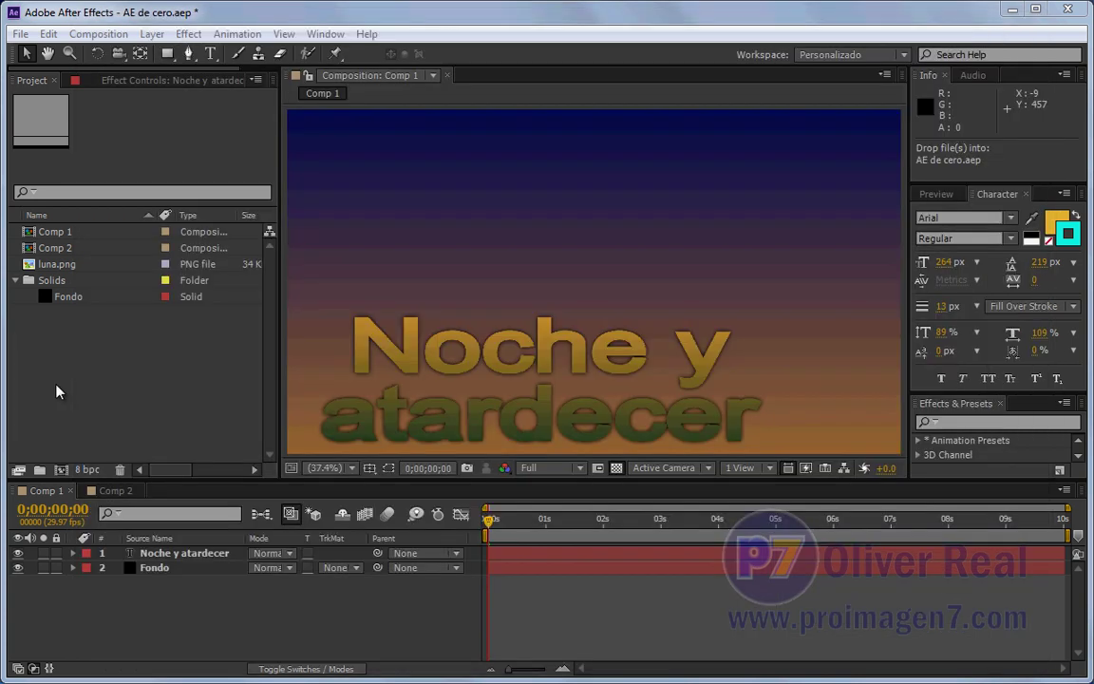
left_click(48, 265)
left_click(50, 277)
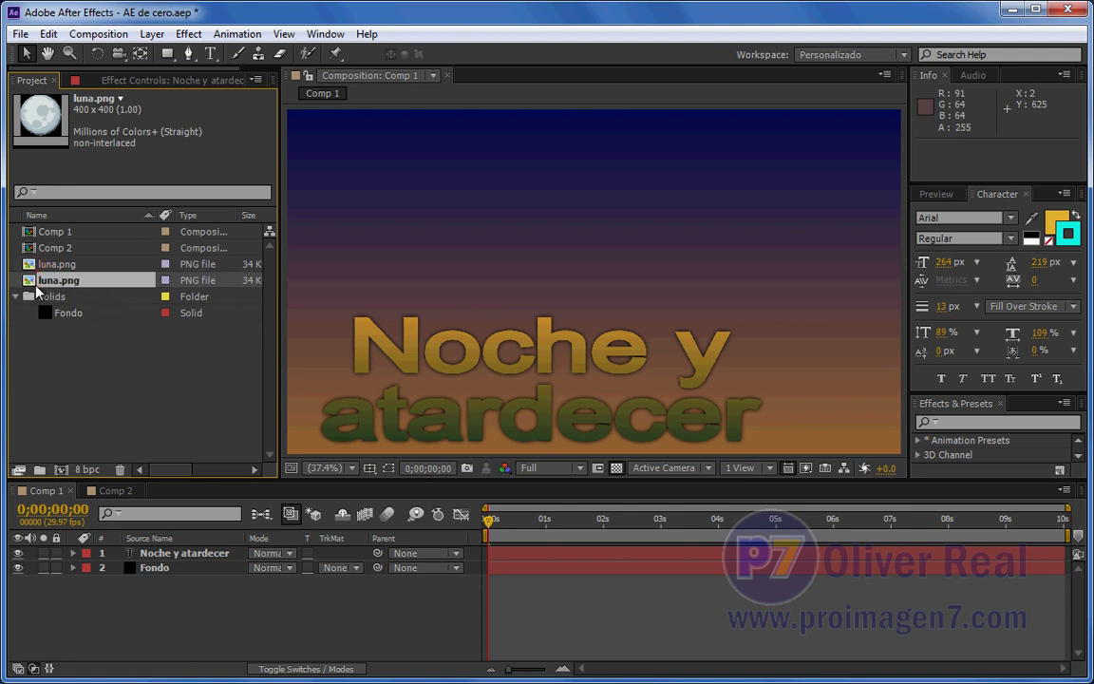
key("Delete")
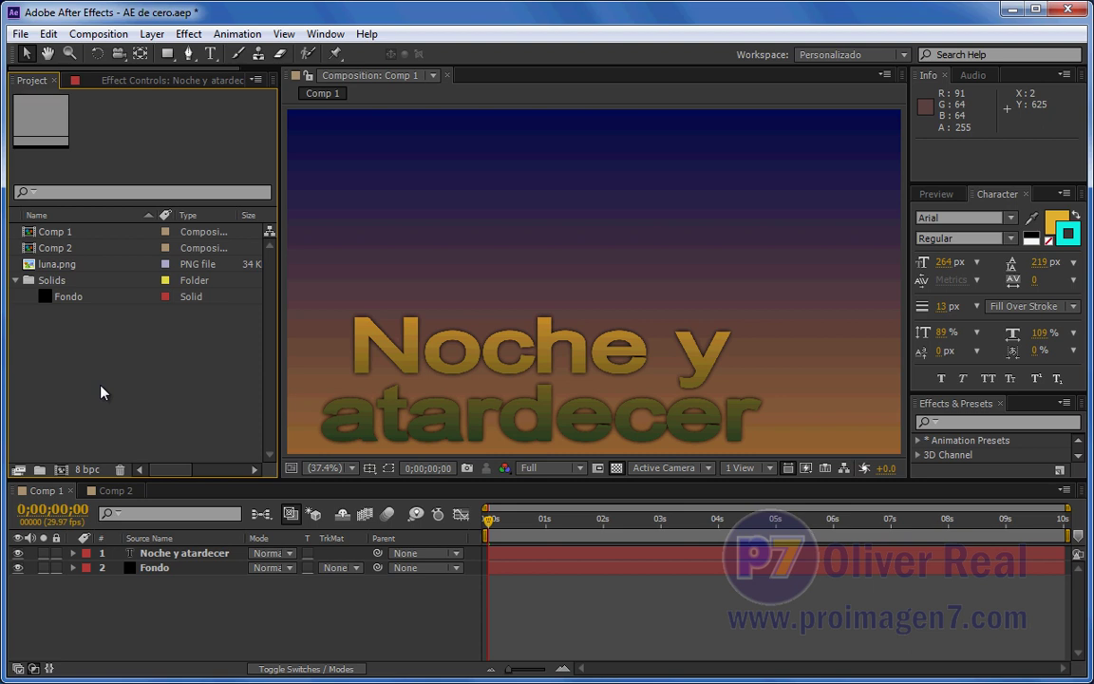
double_click(106, 381)
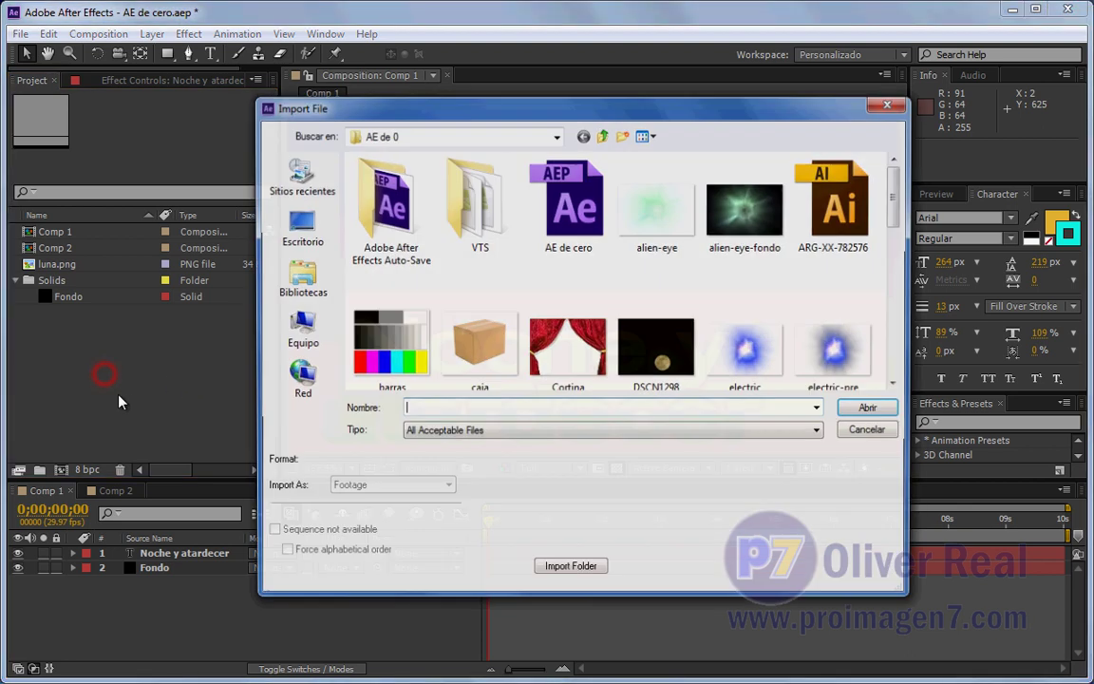
left_click(893, 104)
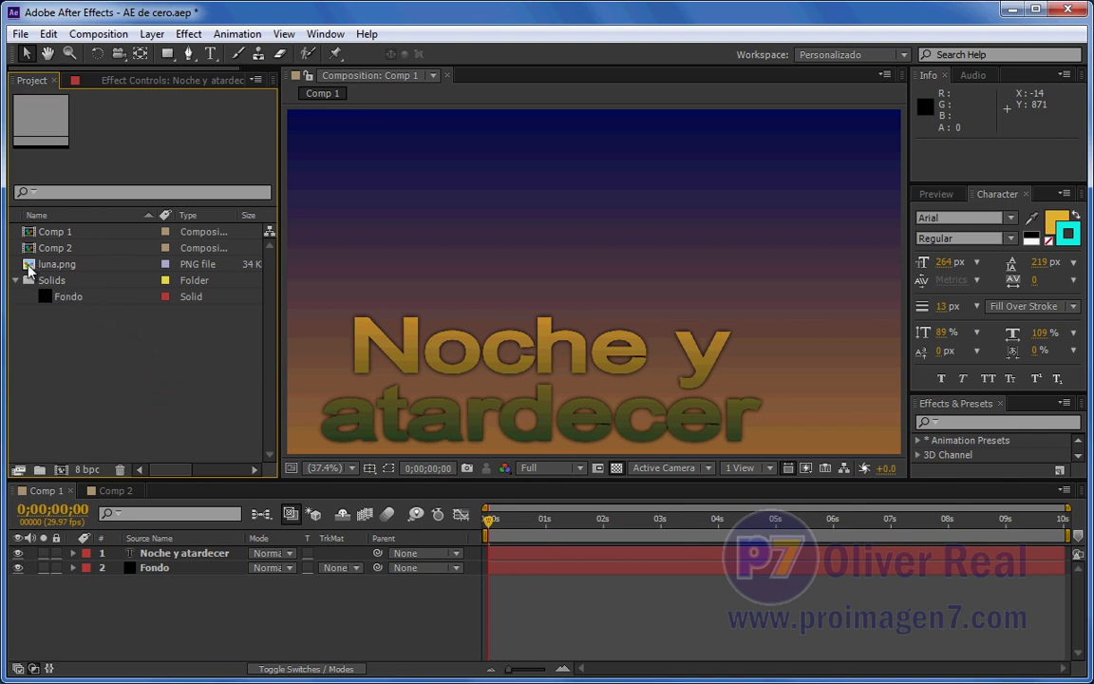
left_click_drag(31, 268, 147, 510)
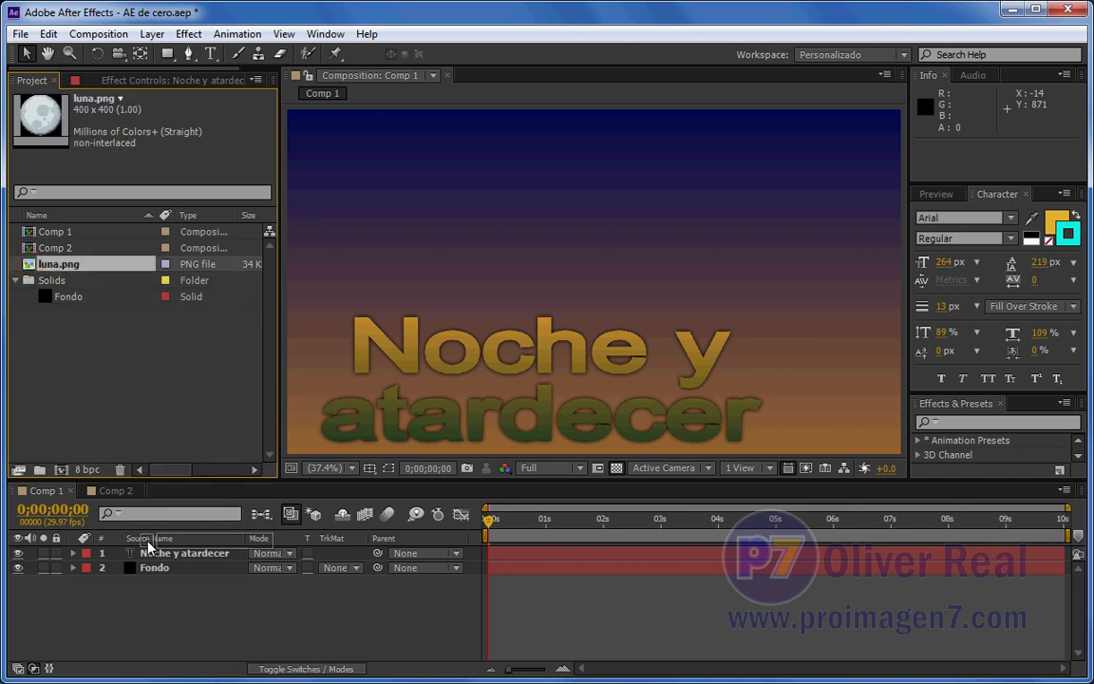
mouse_move(147, 510)
left_mouse_down()
mouse_move(148, 580)
mouse_move(157, 548)
mouse_move(157, 567)
left_mouse_up()
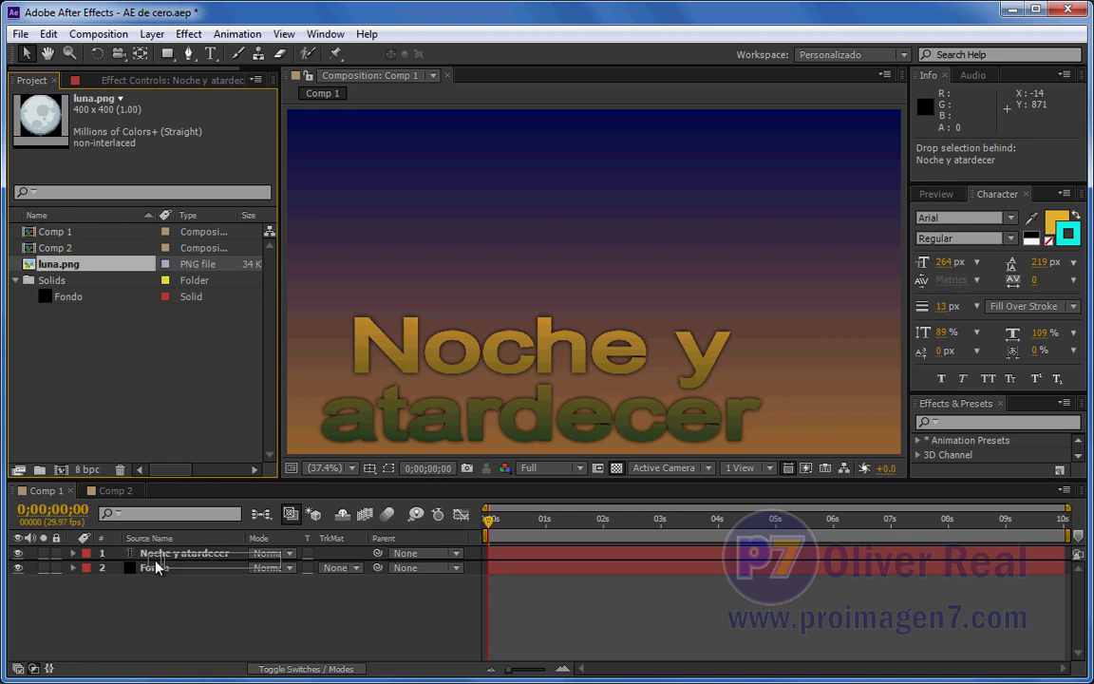
left_click_drag(156, 567, 158, 571)
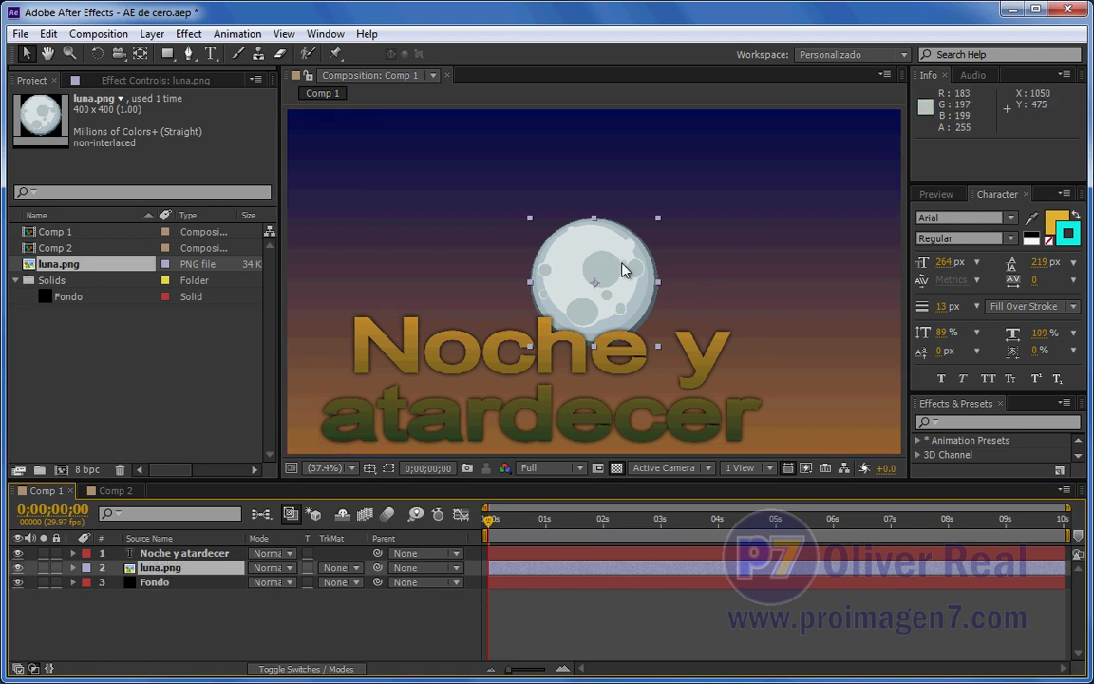
left_click_drag(606, 254, 564, 306)
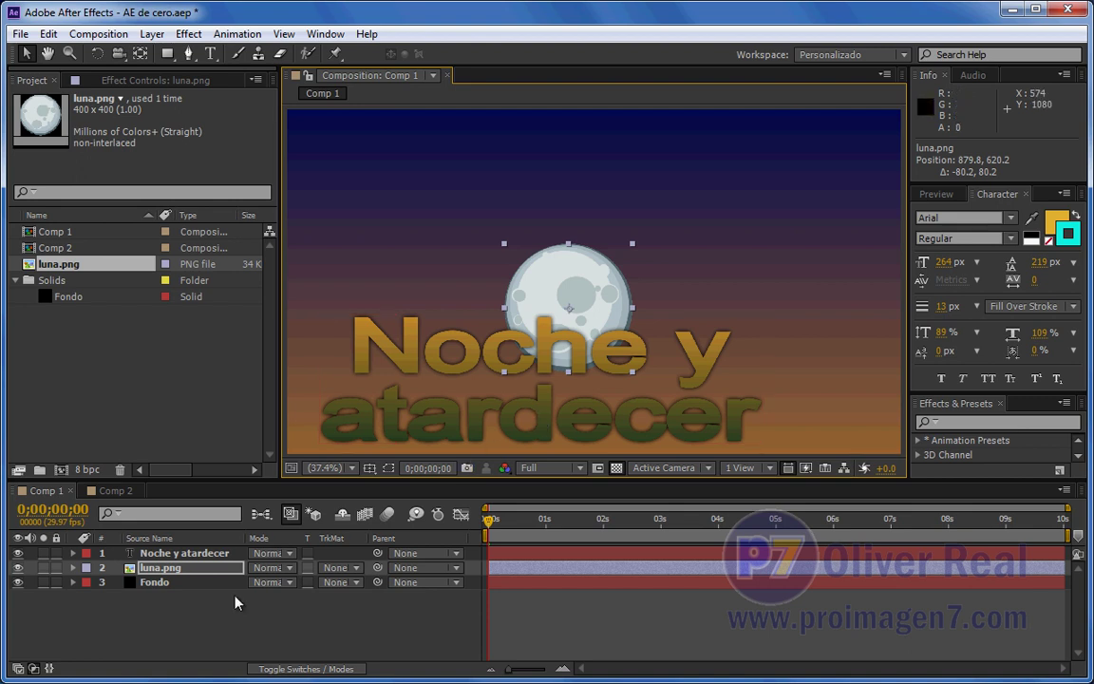
left_click_drag(181, 570, 181, 555)
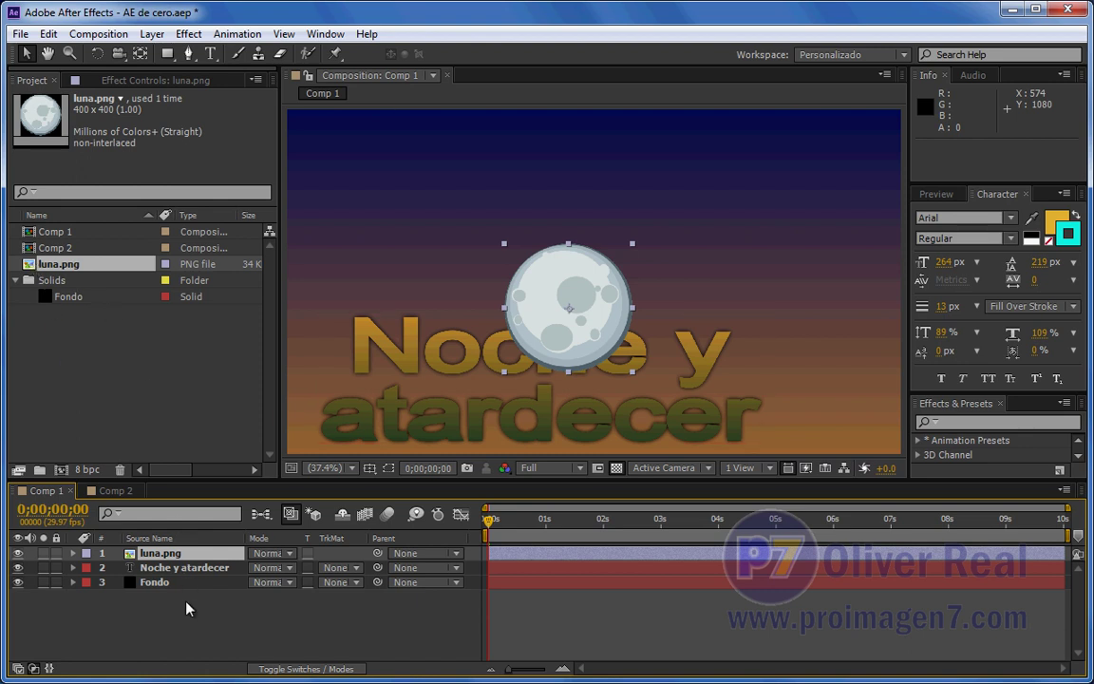
left_click(154, 554)
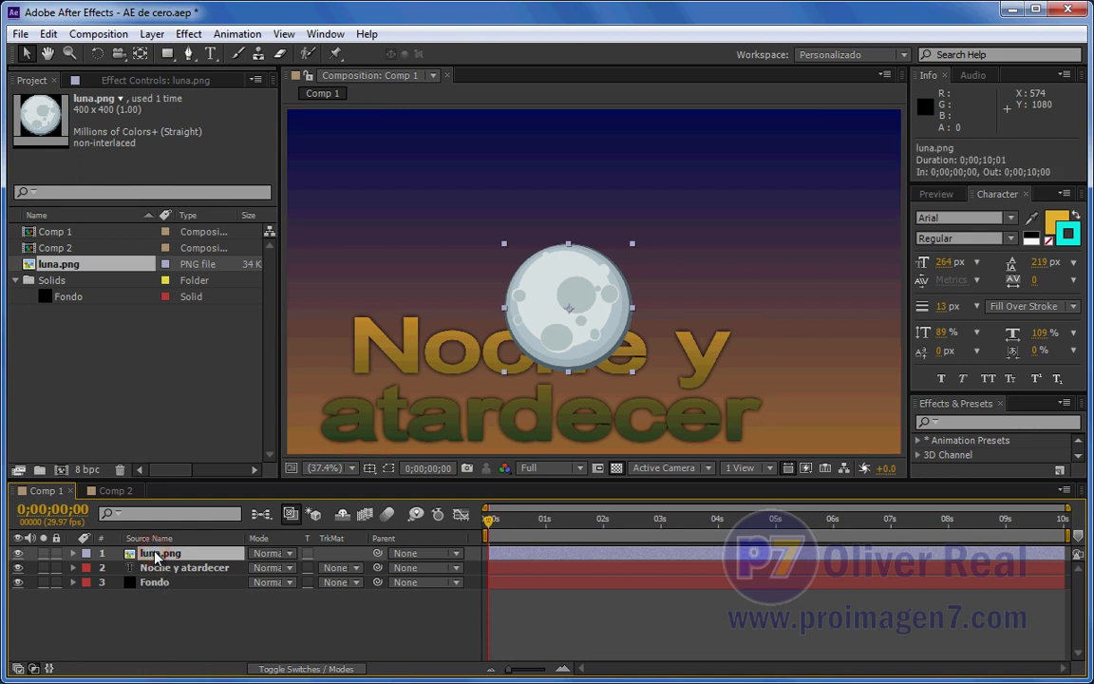
key("Delete")
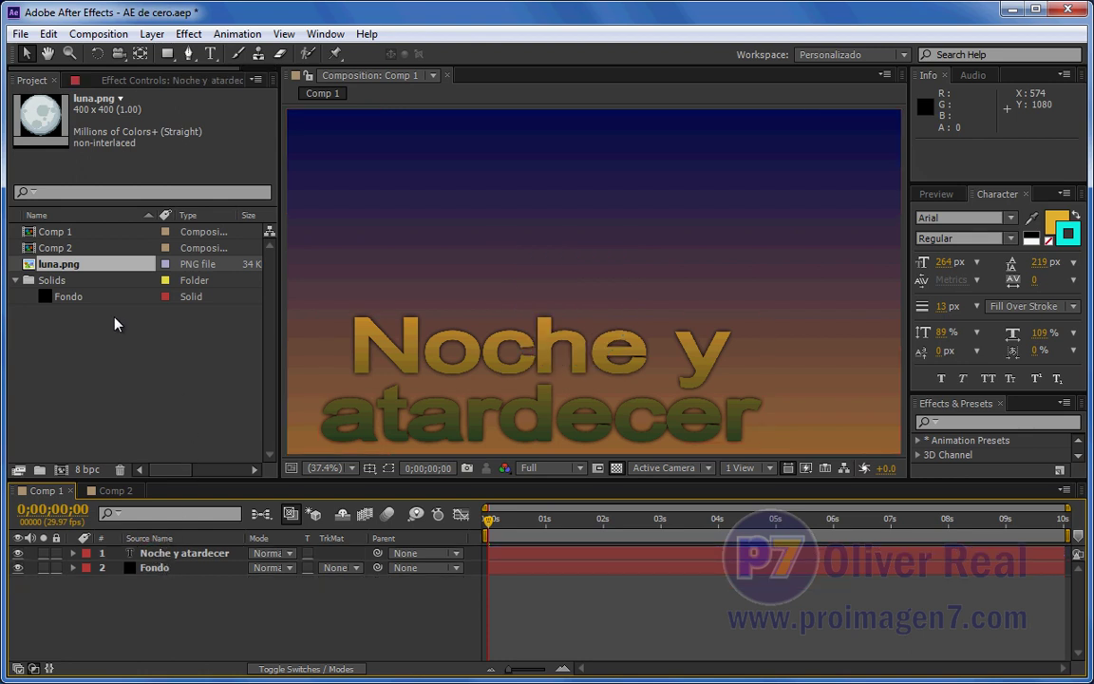
- Drop luna.png into Comp 1 and position the moon in the sky's top-right corner
left_click_drag(27, 270, 521, 249)
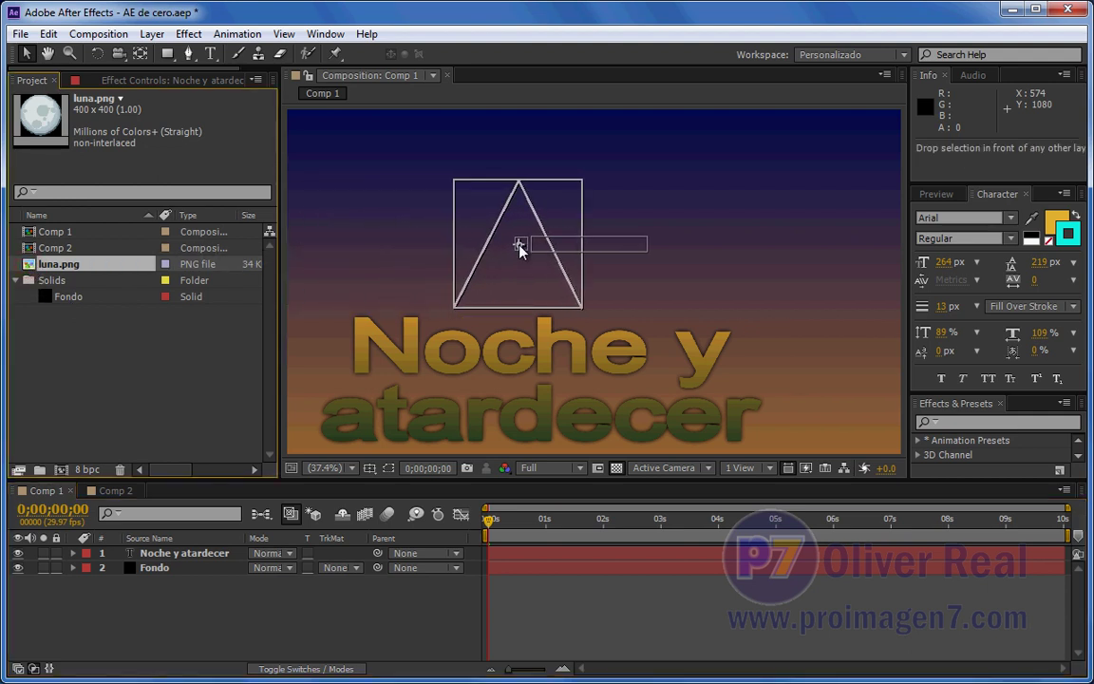
mouse_move(520, 248)
left_mouse_down()
mouse_move(190, 560)
mouse_move(580, 339)
mouse_move(594, 290)
left_mouse_up()
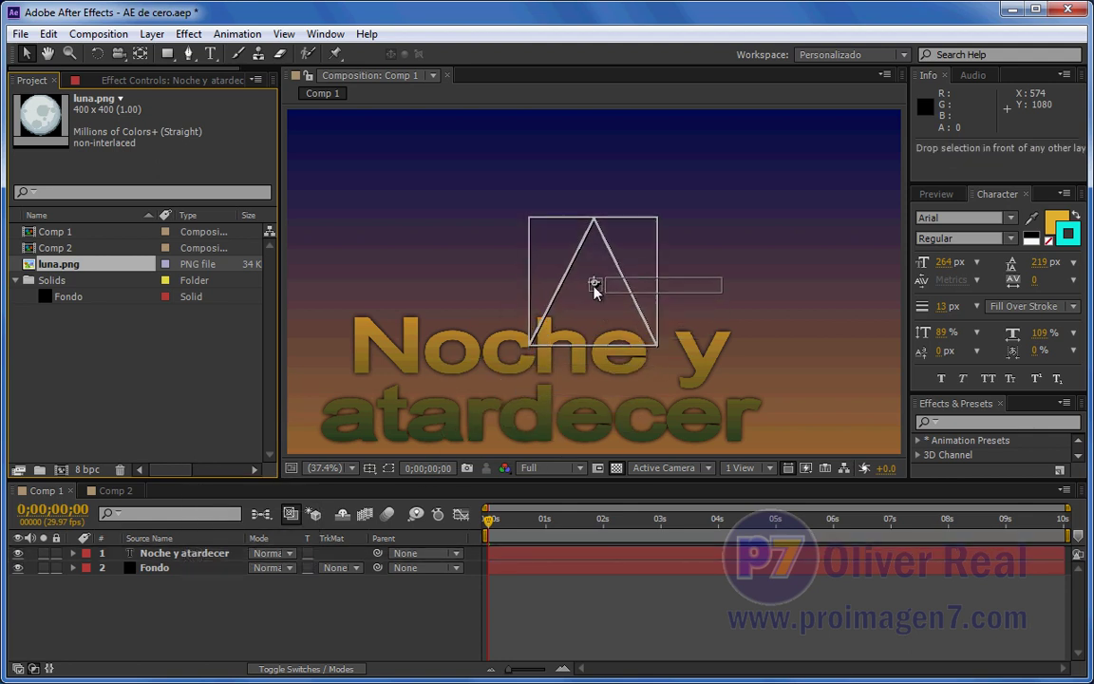
mouse_move(594, 288)
left_mouse_down()
mouse_move(700, 224)
mouse_move(813, 189)
mouse_move(636, 198)
mouse_move(835, 182)
mouse_move(827, 191)
left_mouse_up()
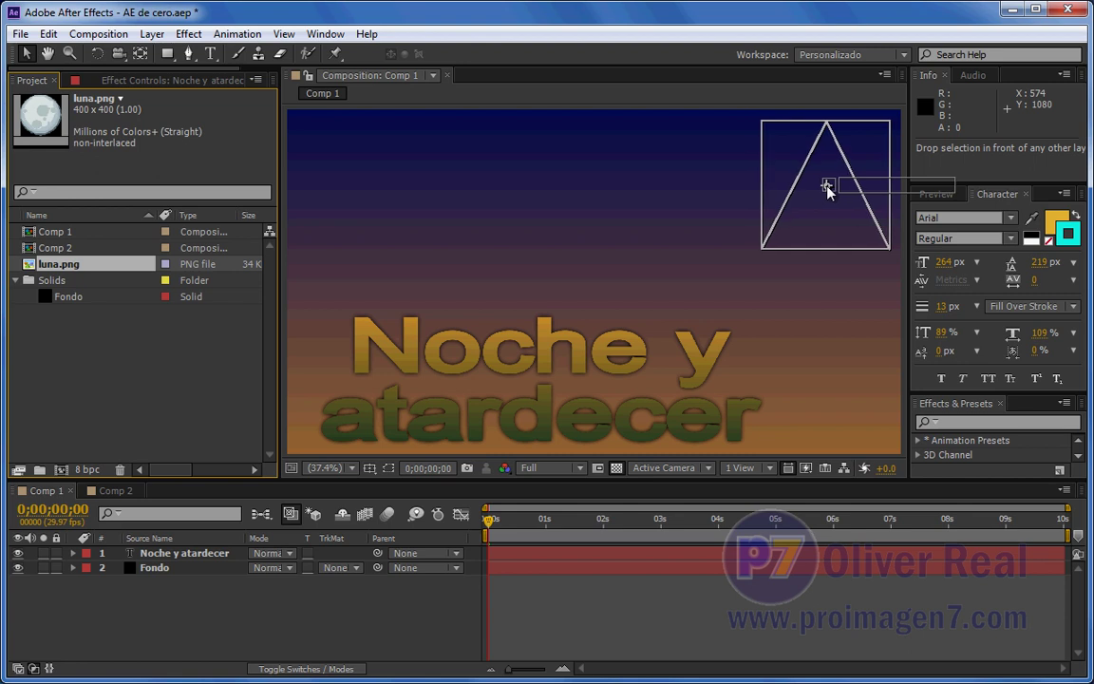
left_click_drag(827, 190, 829, 193)
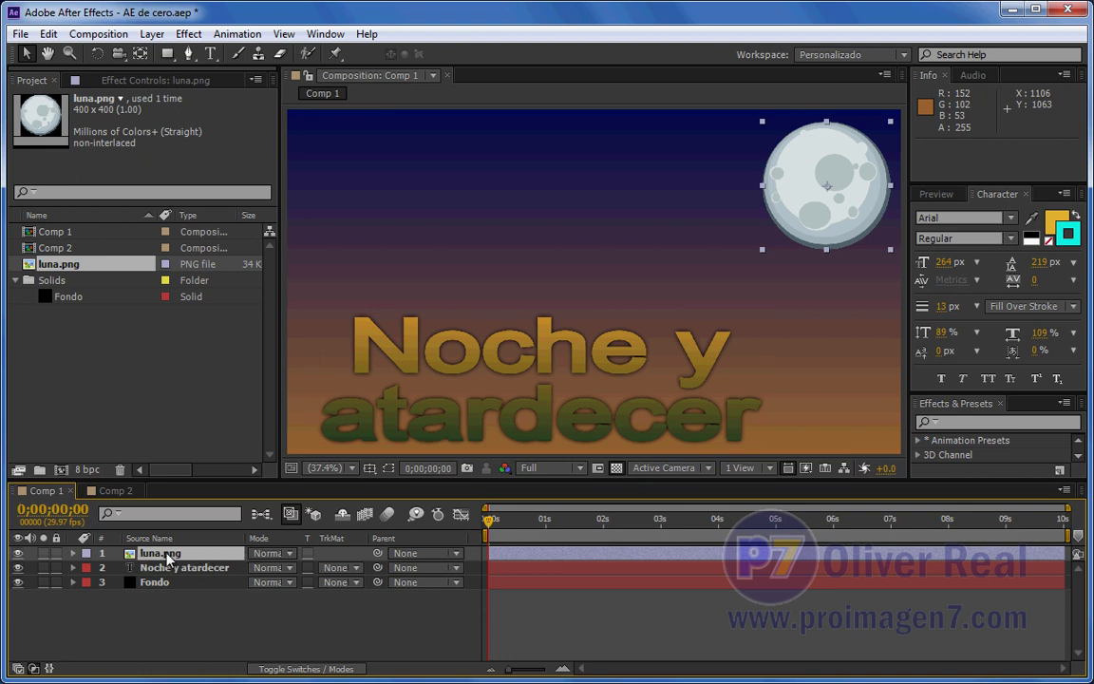
mouse_move(157, 554)
left_mouse_down()
mouse_move(155, 575)
mouse_move(167, 556)
left_mouse_up()
- Show the moon's Scale and try values of 89, 80 and 85 percent
left_click(152, 556)
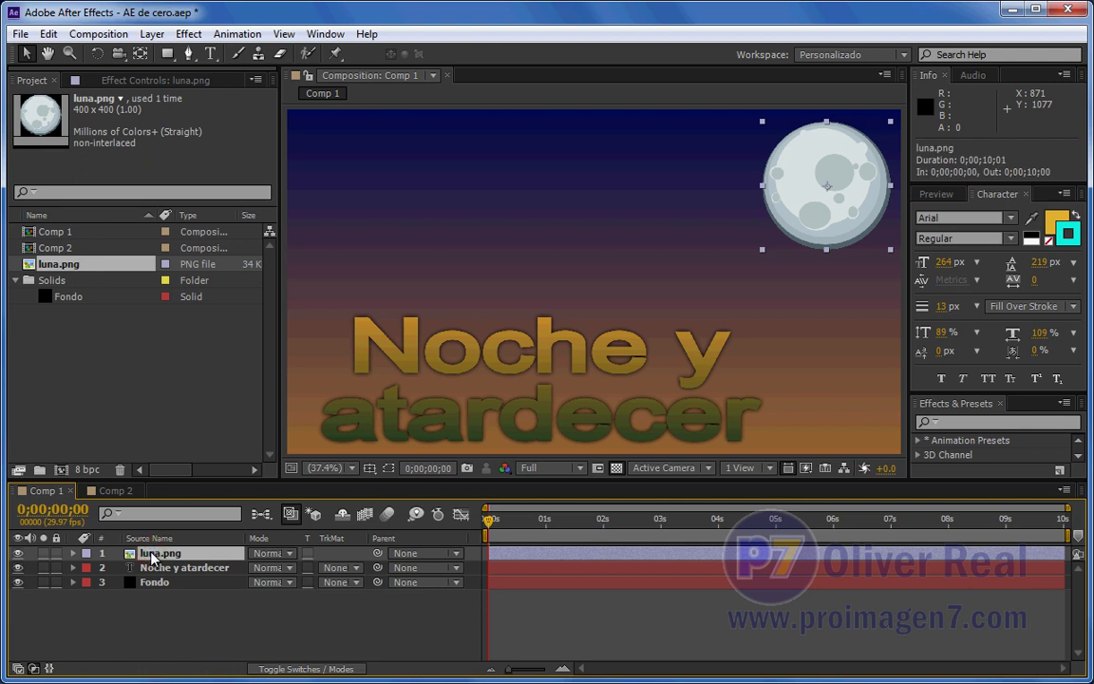
key("s")
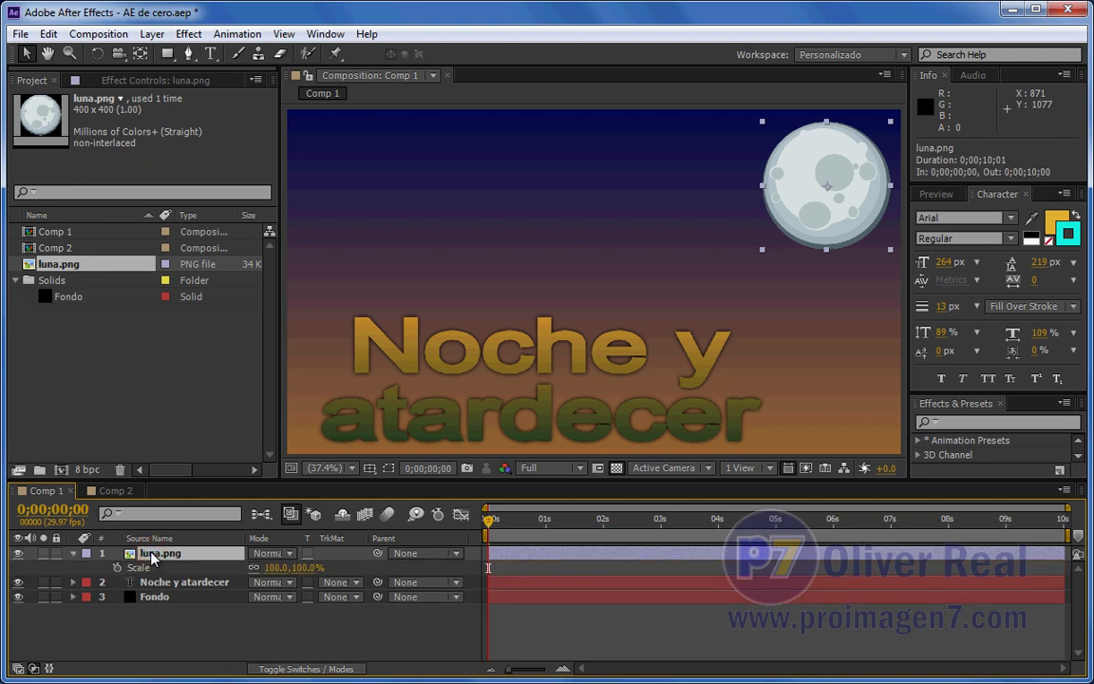
left_click_drag(305, 575, 297, 579)
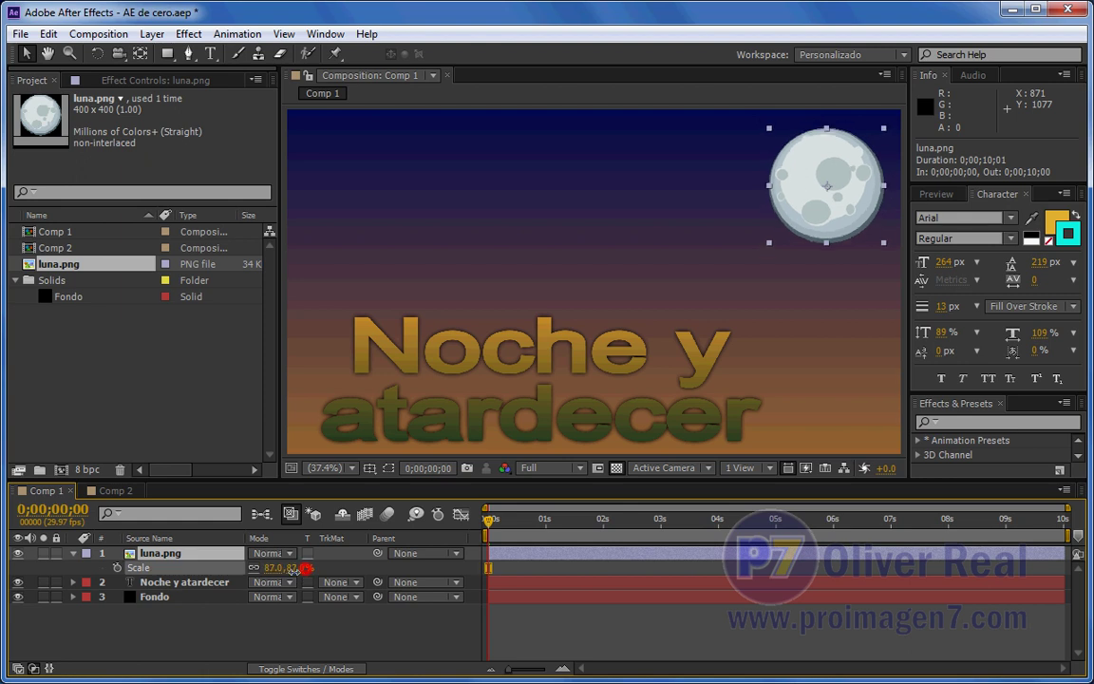
left_click(296, 575)
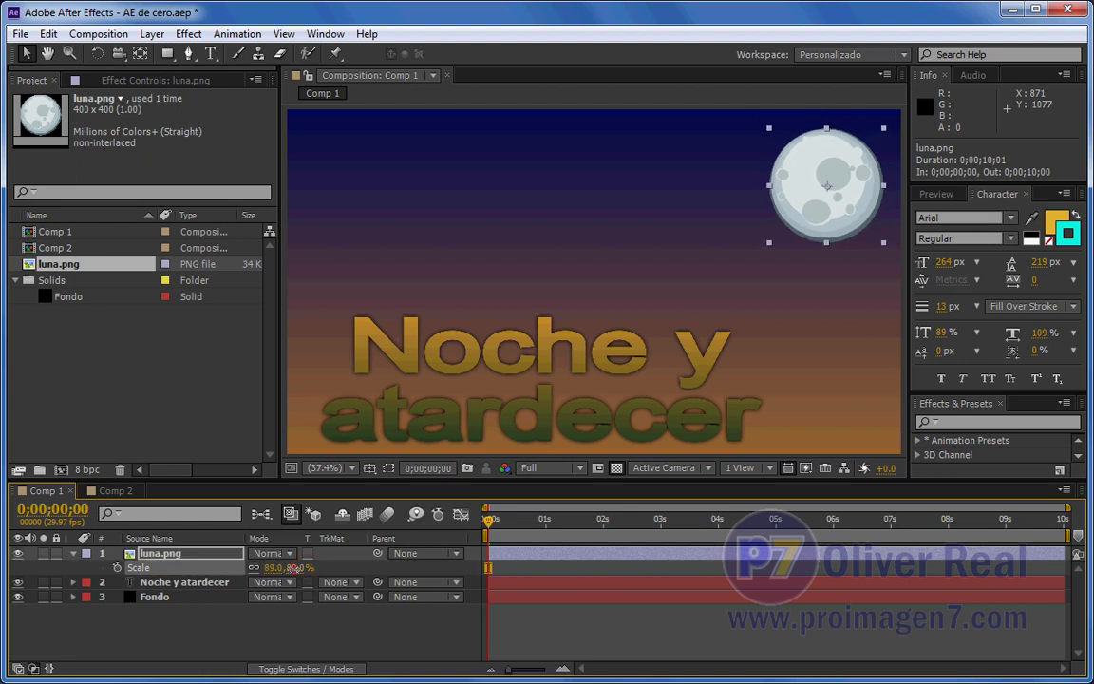
type("8")
left_click(356, 630)
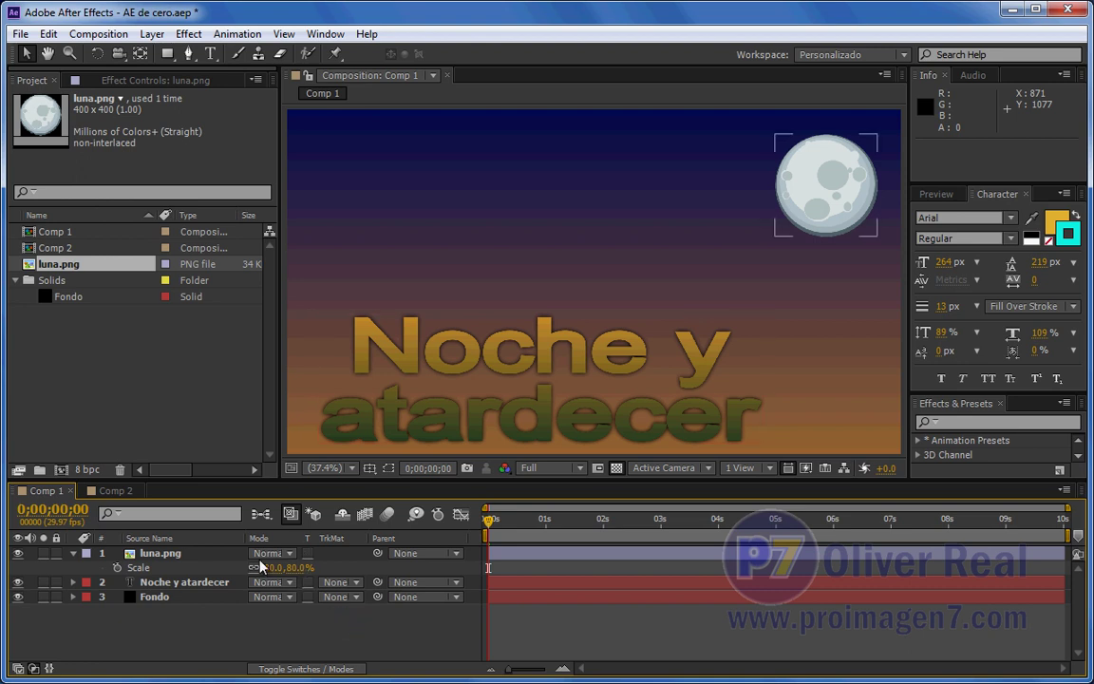
left_click(282, 622)
left_click(296, 567)
type("85")
left_click(368, 631)
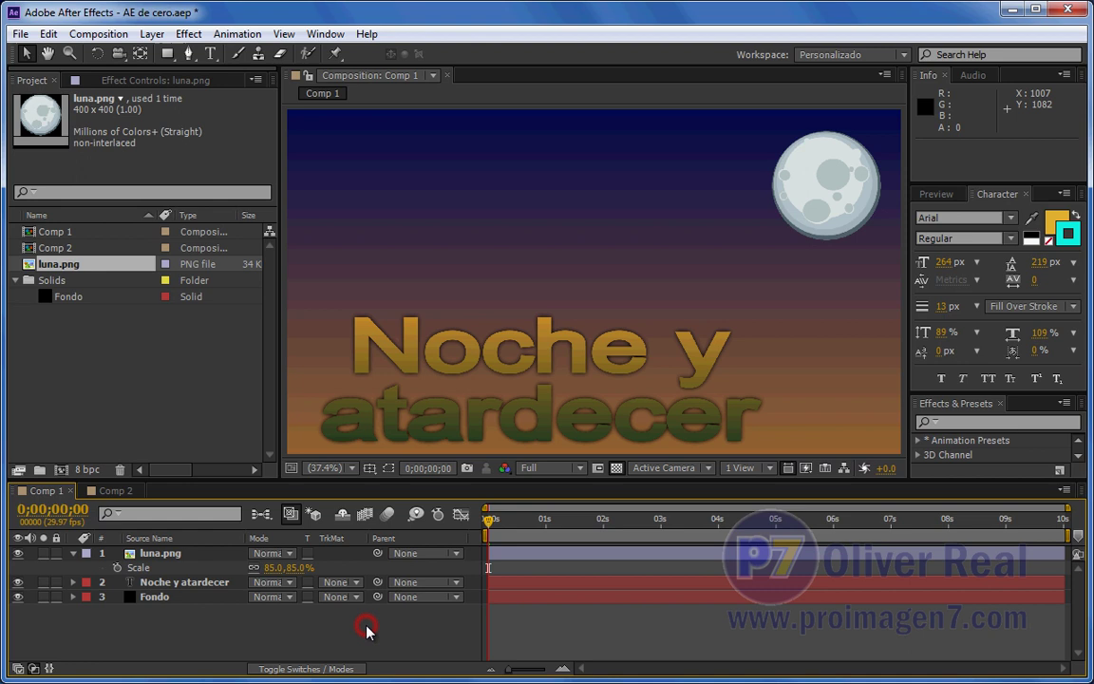
- Settle the moon's scale at 80% and reselect the luna.png layer
left_click(297, 567)
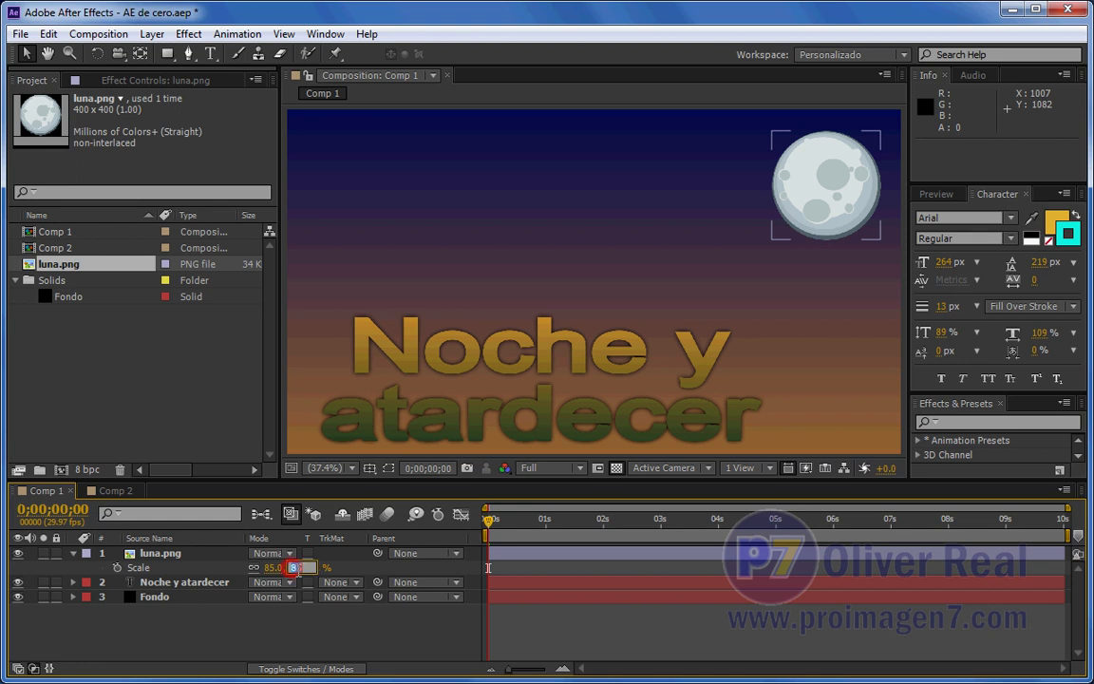
left_click(349, 570)
mouse_move(296, 567)
left_mouse_down()
mouse_move(288, 573)
mouse_move(341, 569)
mouse_move(291, 483)
mouse_move(292, 557)
mouse_move(325, 562)
left_mouse_up()
left_click(300, 567)
type("80")
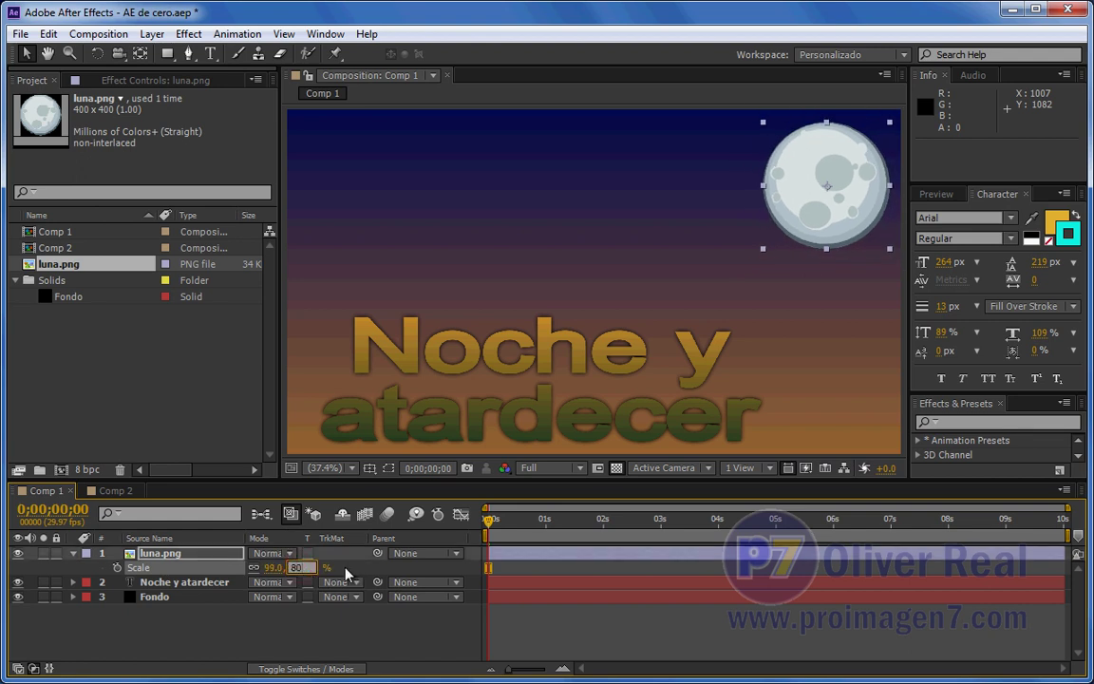
left_click(359, 623)
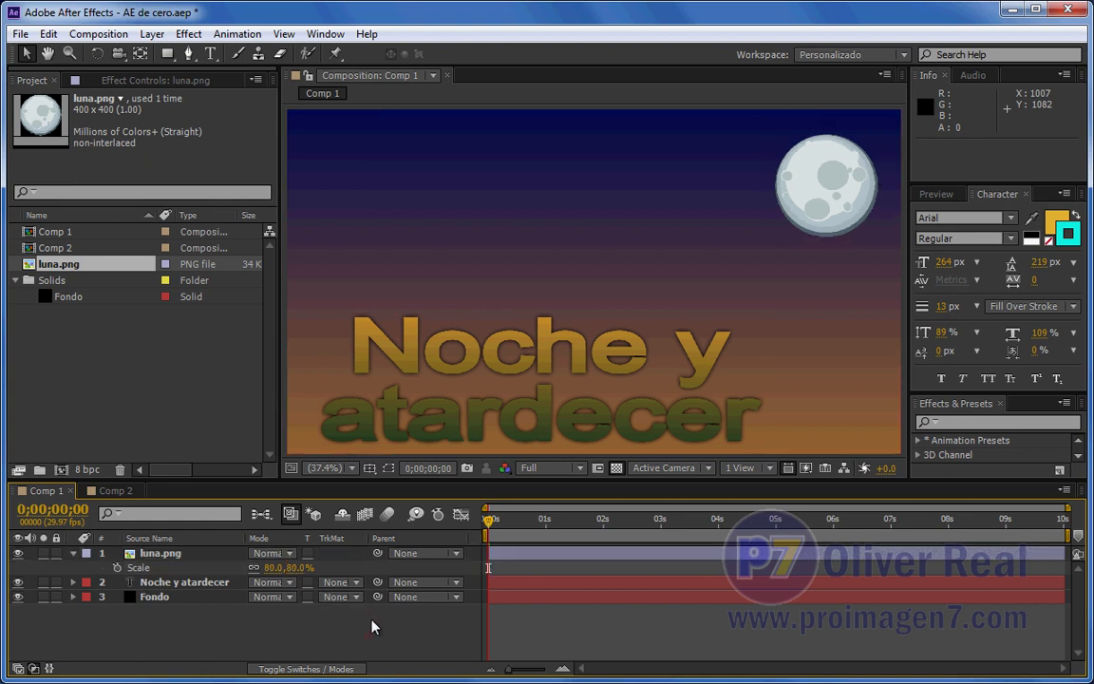
left_click(171, 568)
left_click(168, 555)
- Keyframe the moon's Position from off-frame right (2154.8, 603.9) at 0s to upper-left (372.8, 399.9) at 7s
key("p")
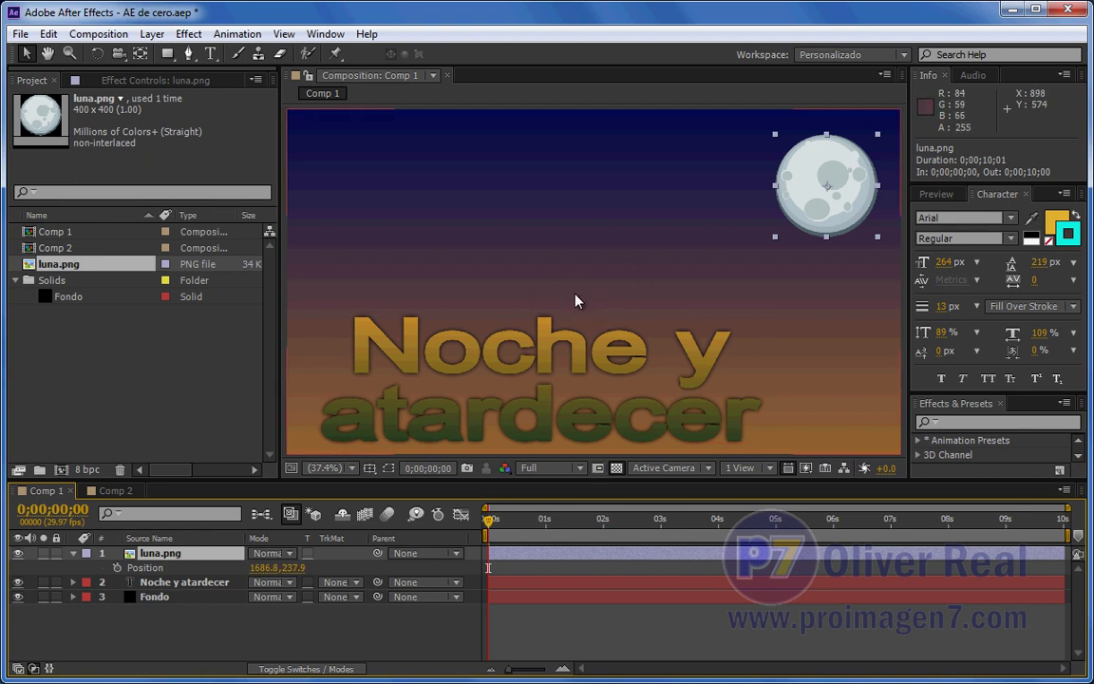
key("comma")
key("comma")
key("comma")
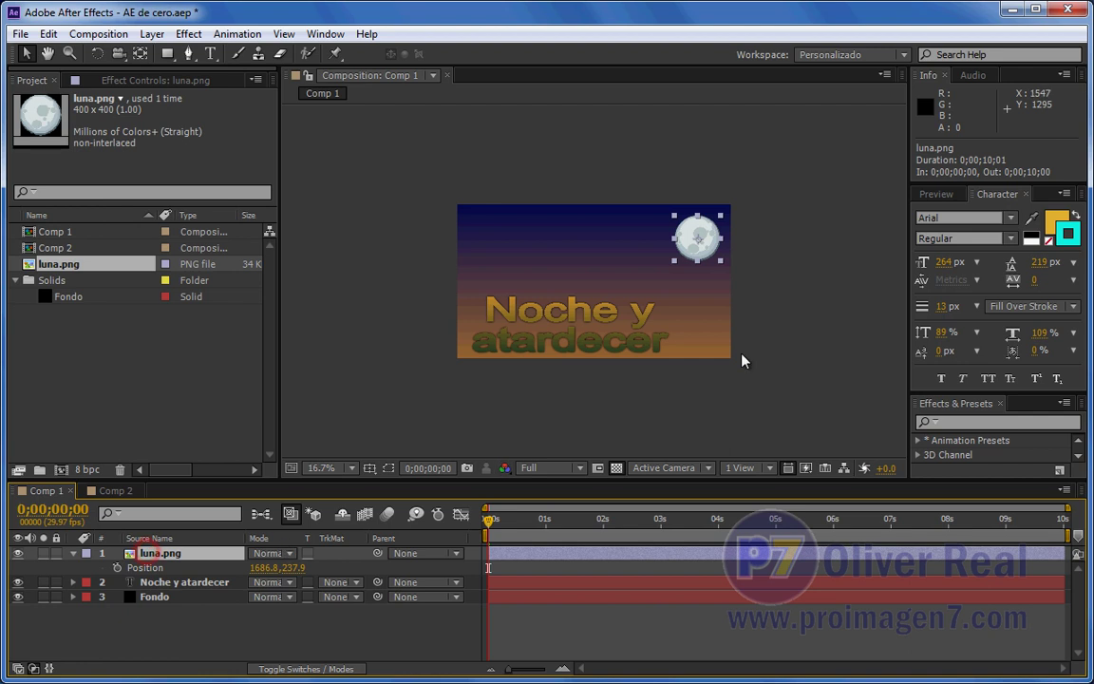
left_click_drag(700, 250, 755, 305)
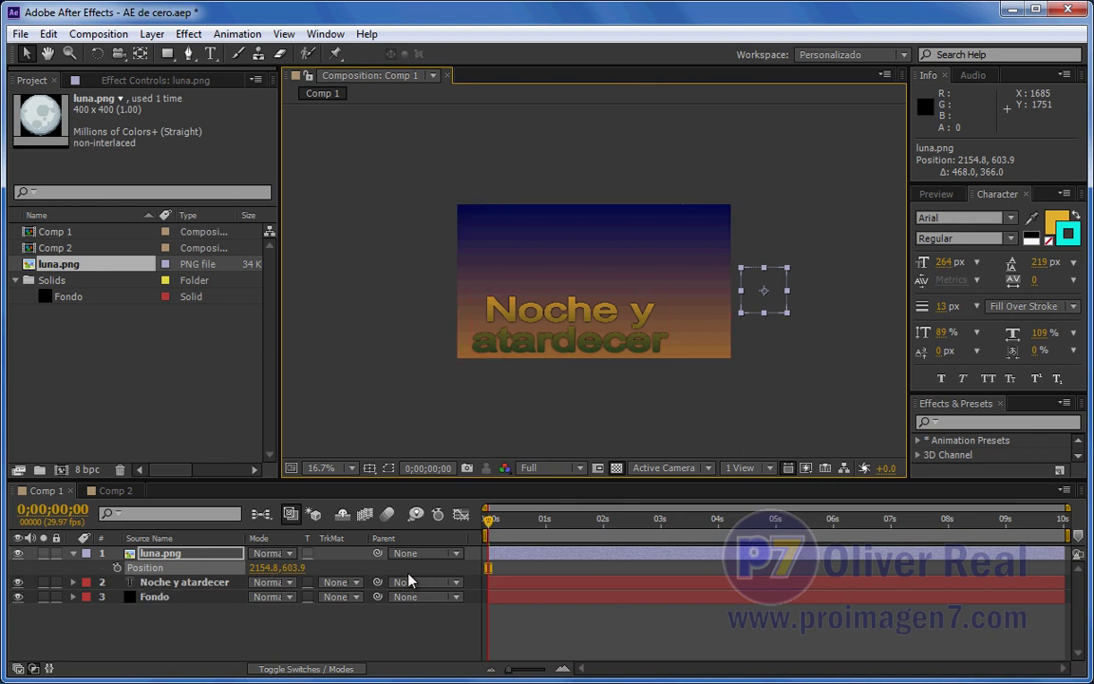
left_click(116, 567)
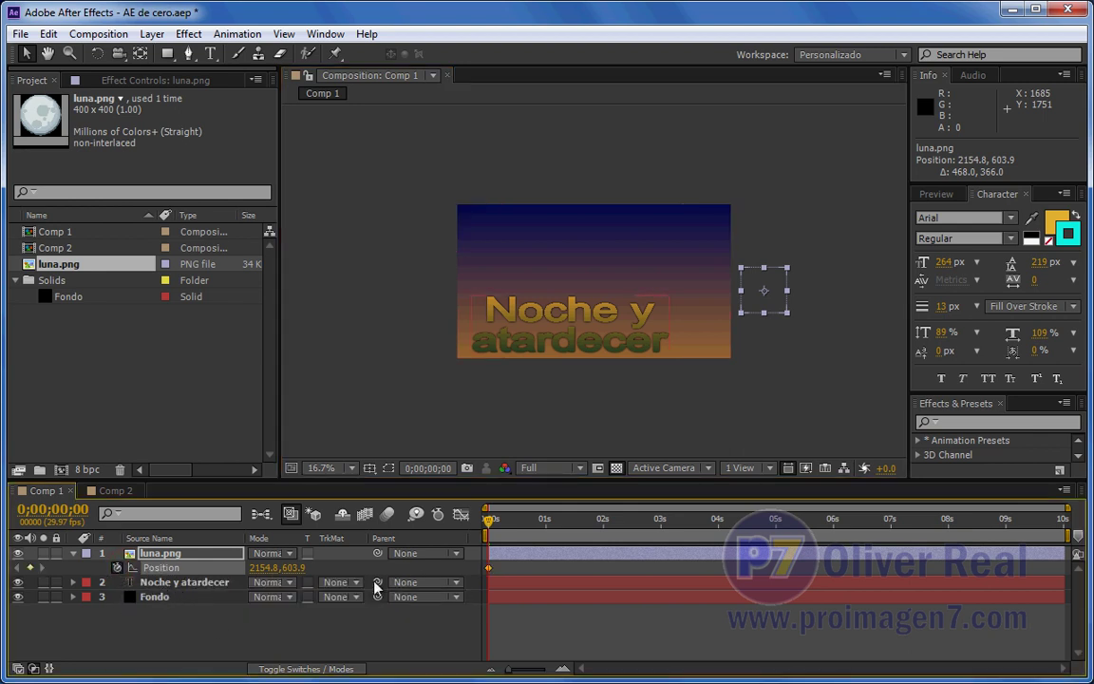
left_click(891, 520)
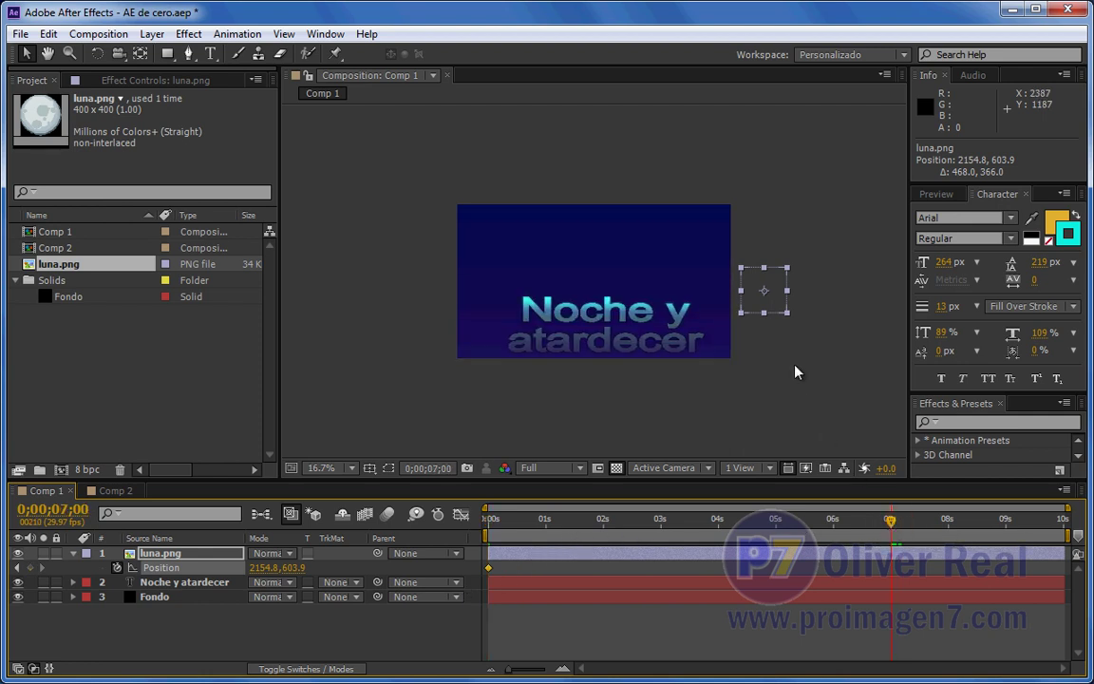
mouse_move(754, 301)
left_mouse_down()
mouse_move(697, 282)
mouse_move(518, 270)
left_mouse_up()
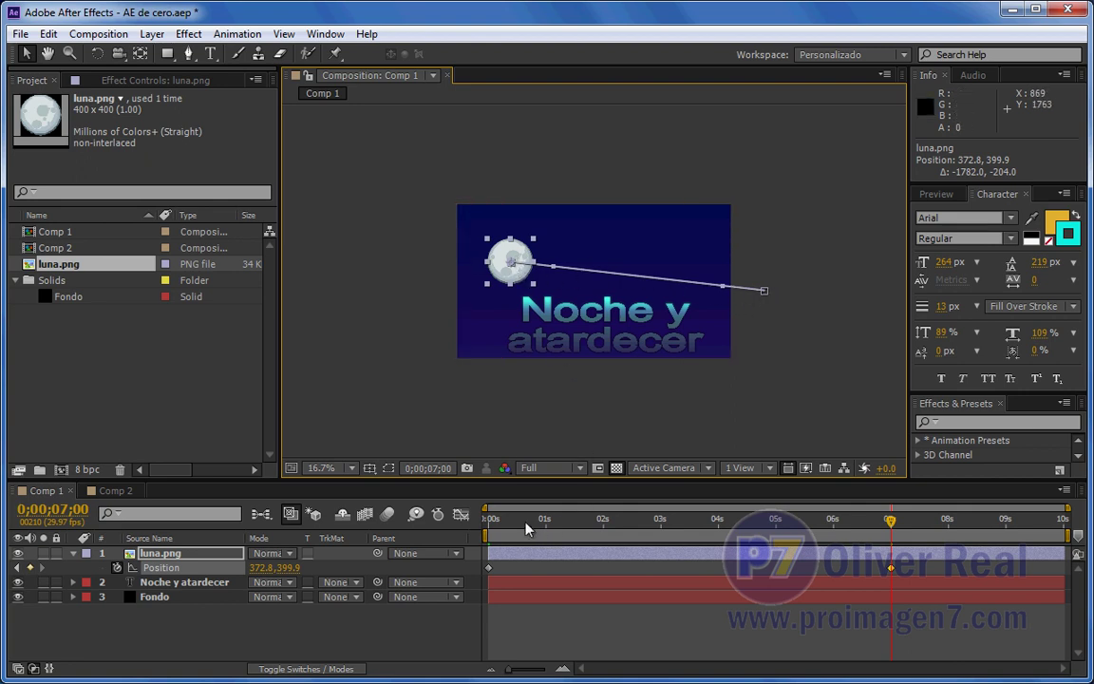
mouse_move(511, 522)
left_mouse_down()
mouse_move(466, 529)
mouse_move(884, 546)
mouse_move(456, 553)
left_mouse_up()
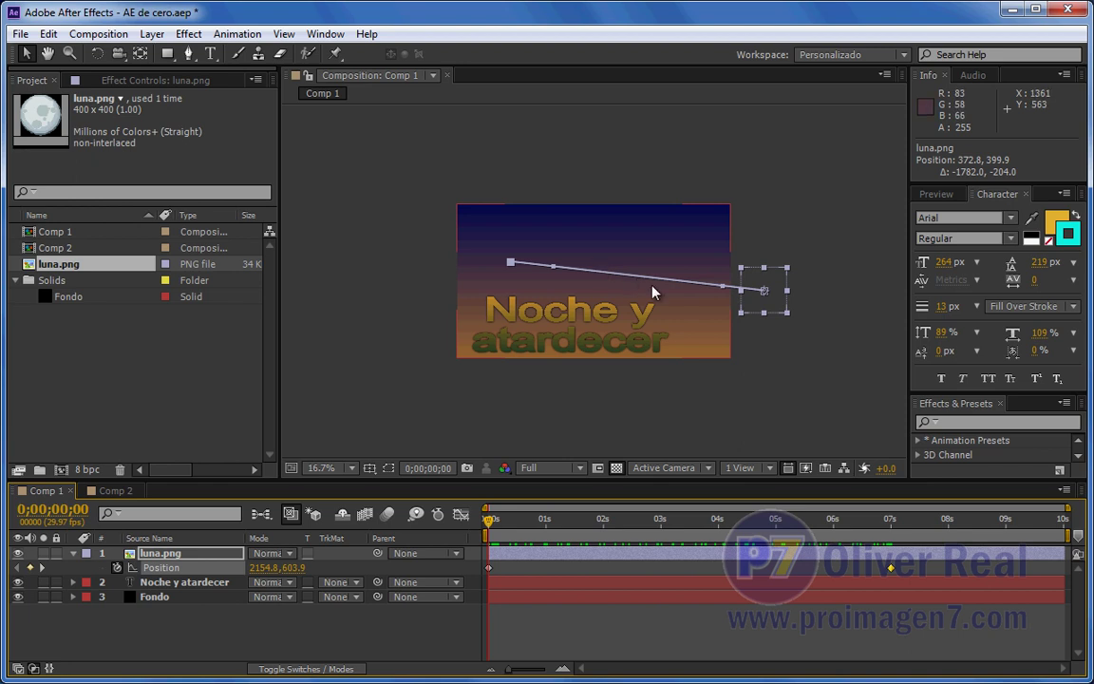
- Zoom the comp to 33.3%, scrub to about 3 seconds, and select the moon layer
key("period")
left_click_drag(719, 362, 643, 363)
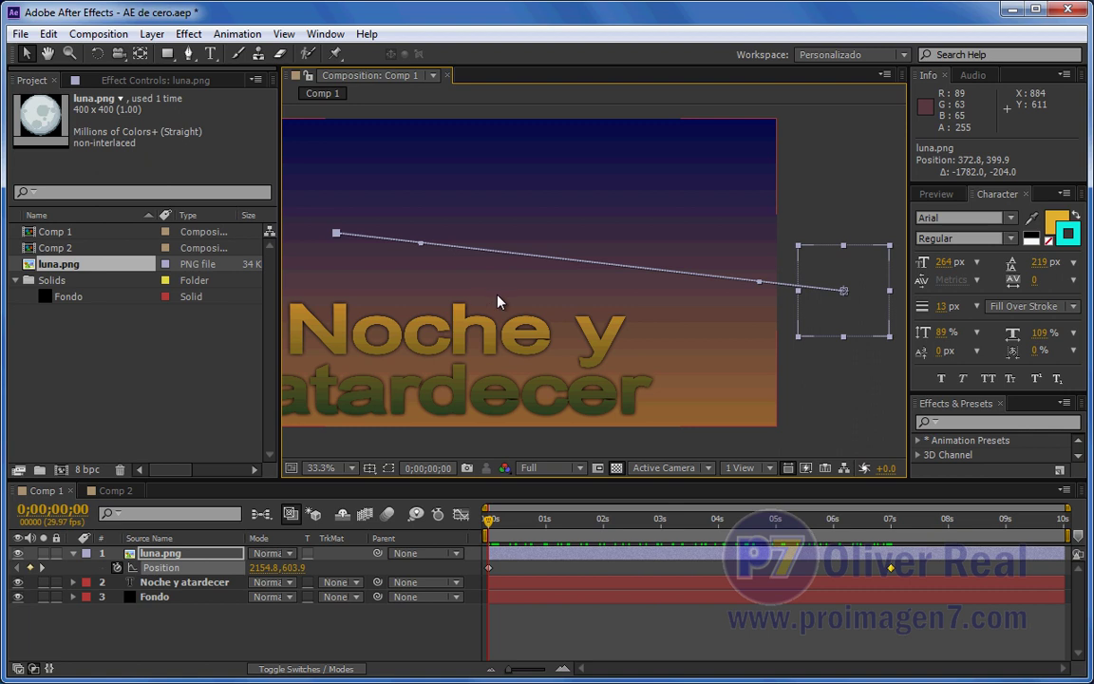
left_click(157, 582)
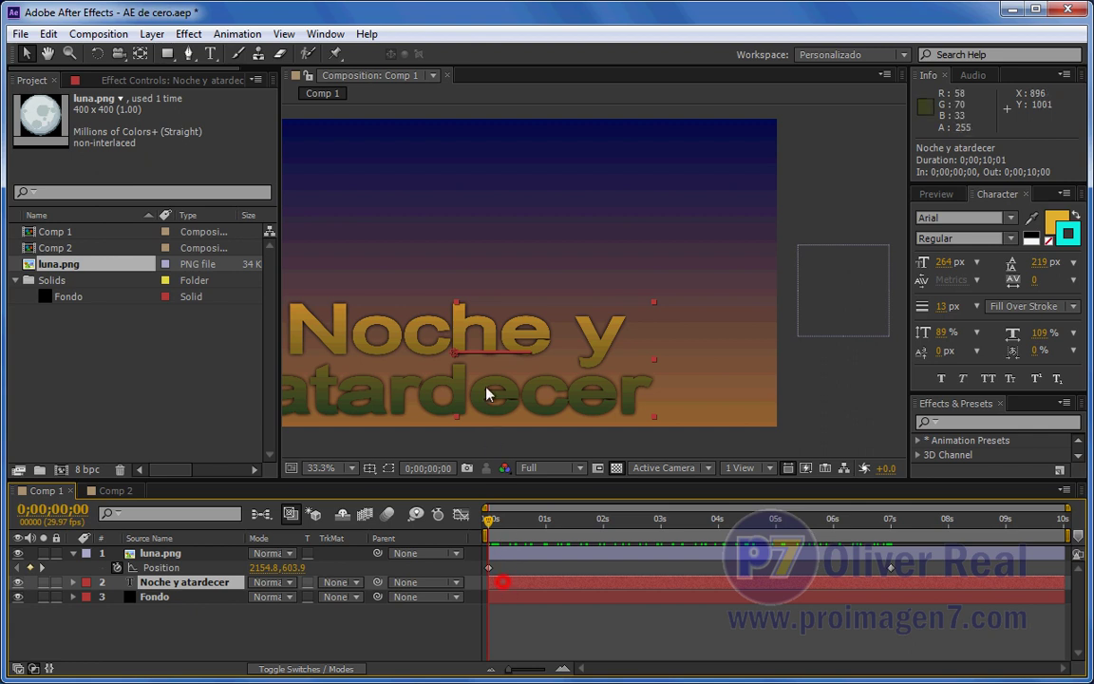
left_click_drag(567, 519, 708, 521)
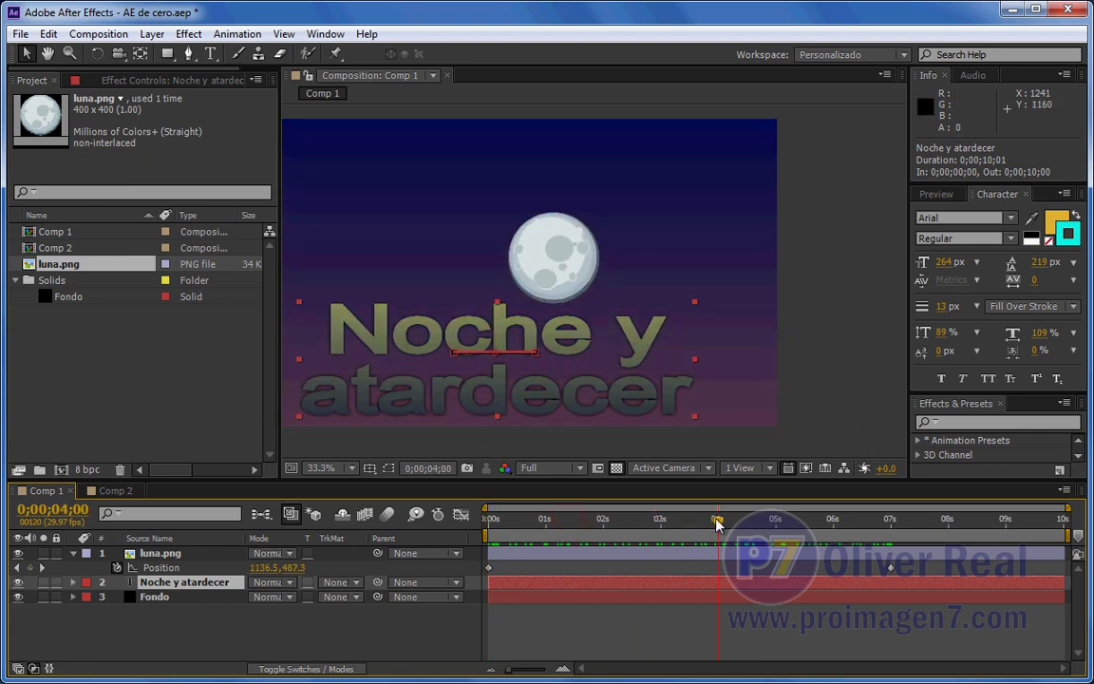
left_click(566, 554)
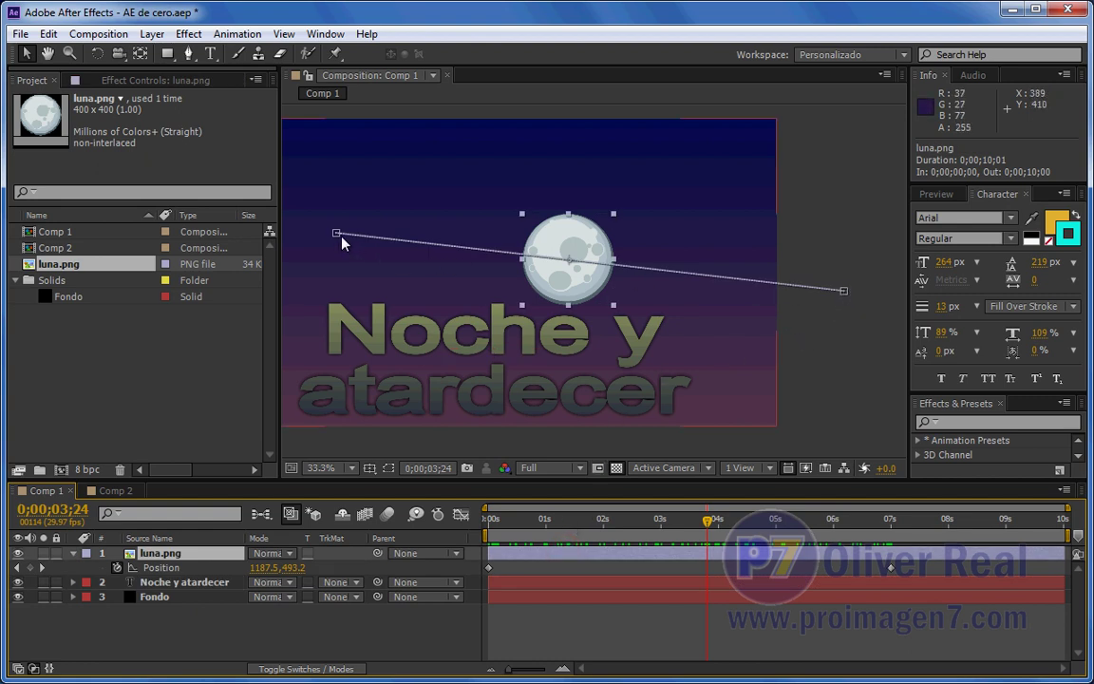
- Pull a Bezier handle upward from the path's right-hand keyframe to curve it
left_click(844, 292)
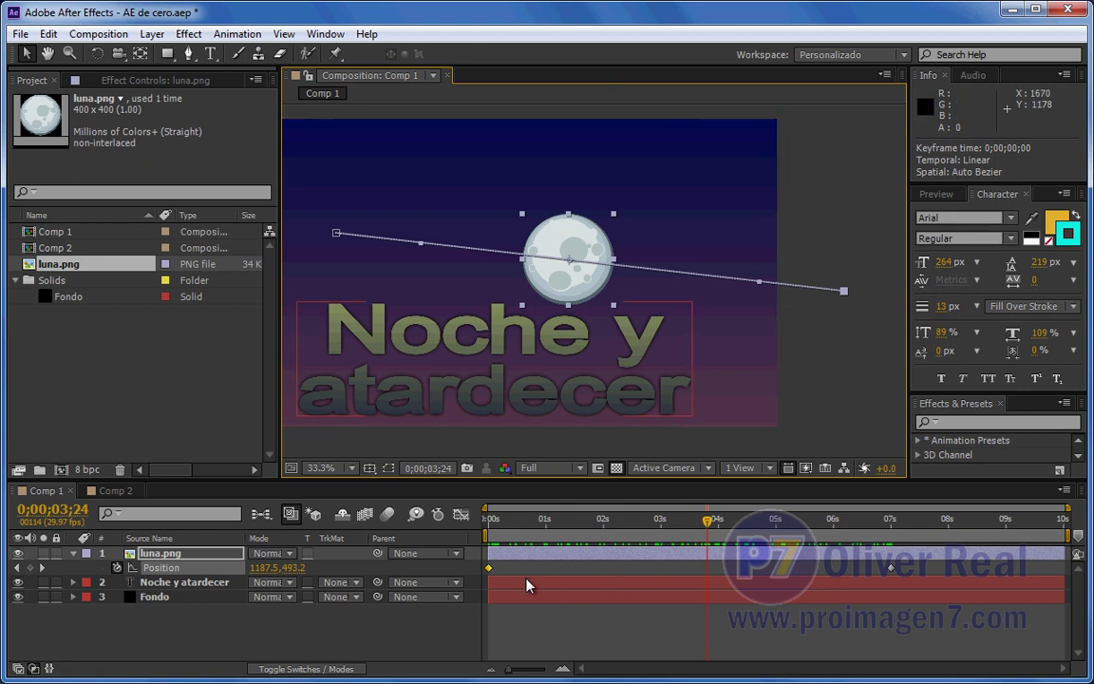
left_click(479, 385)
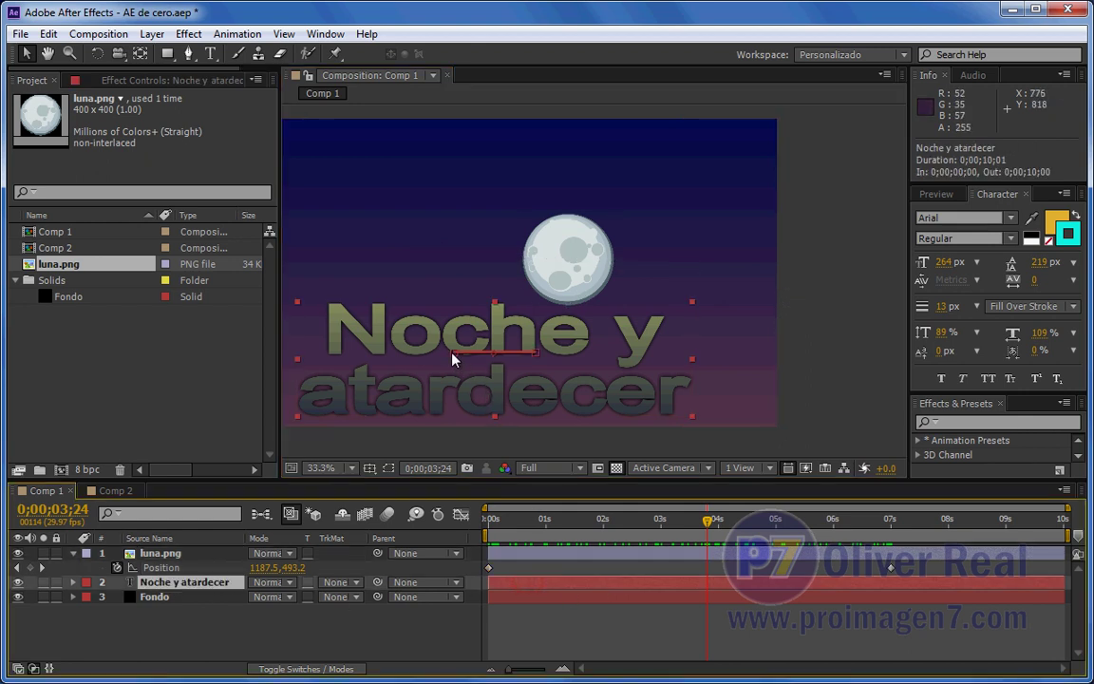
left_click(536, 354)
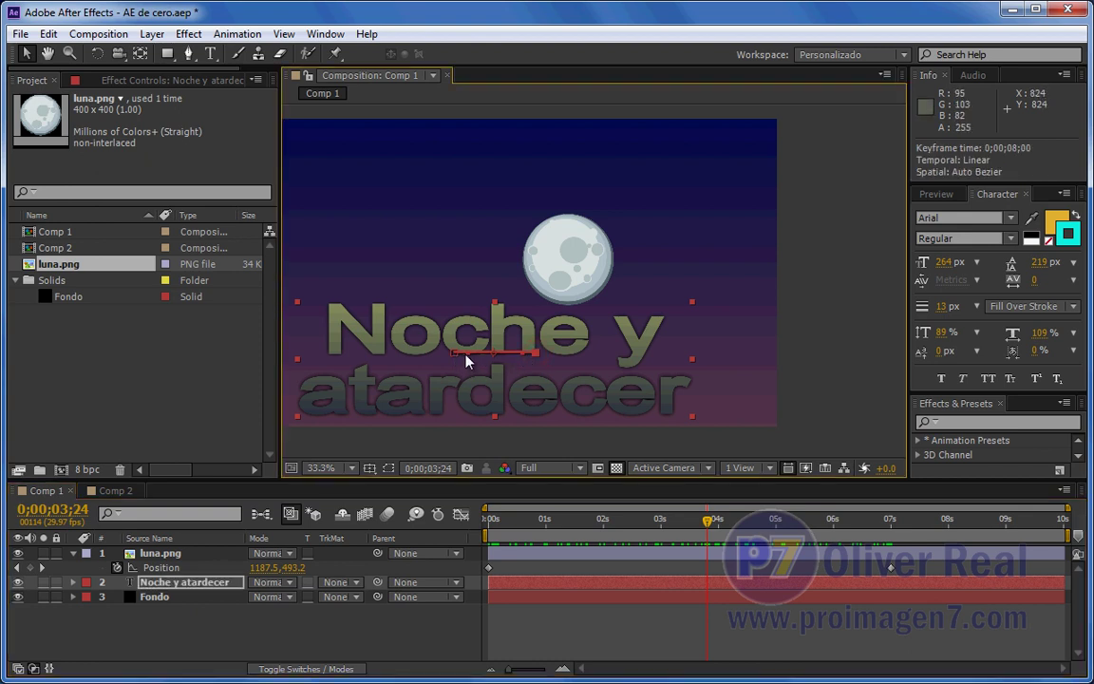
left_click(684, 556)
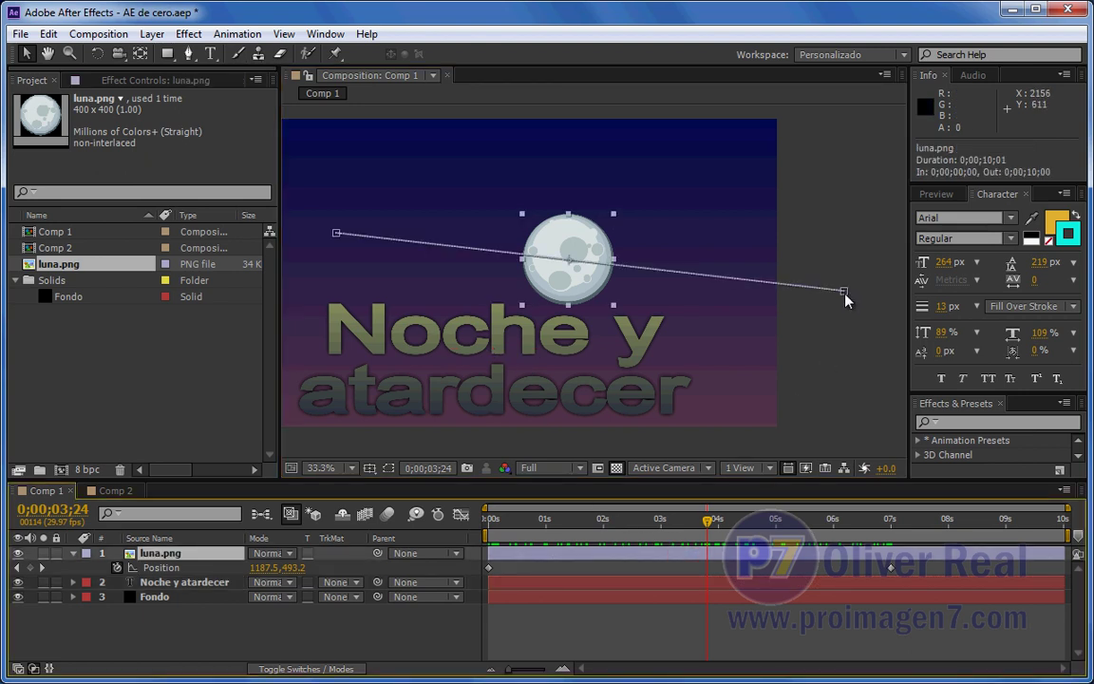
left_click(843, 291)
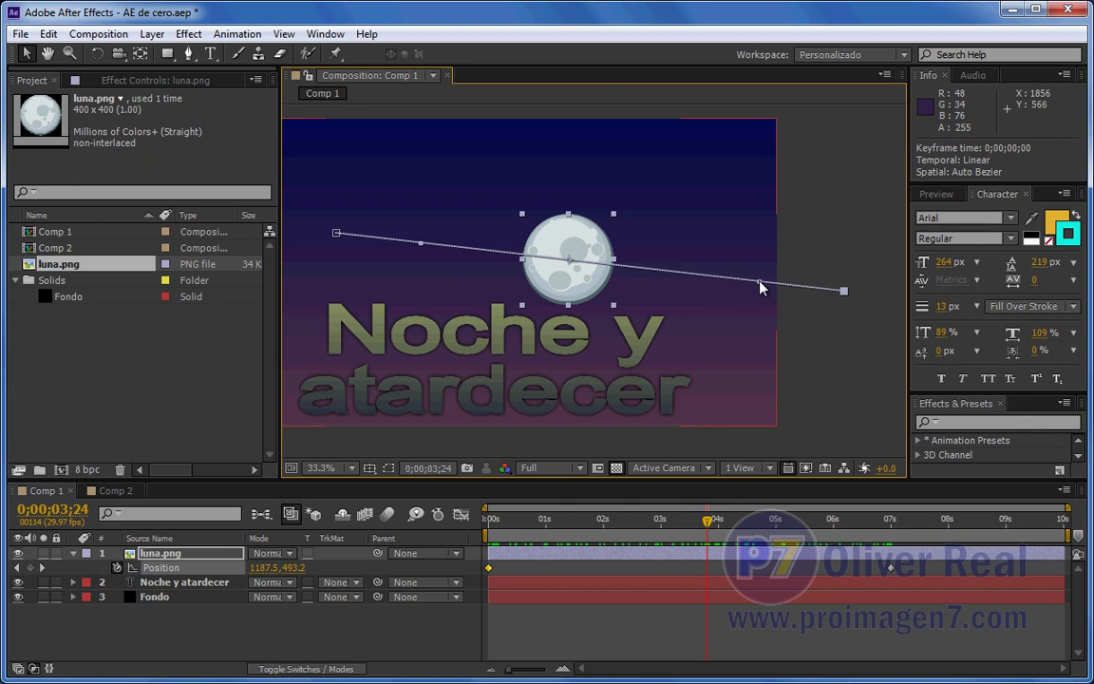
mouse_move(759, 287)
left_mouse_down()
mouse_move(761, 241)
mouse_move(736, 228)
mouse_move(723, 255)
mouse_move(722, 232)
left_mouse_up()
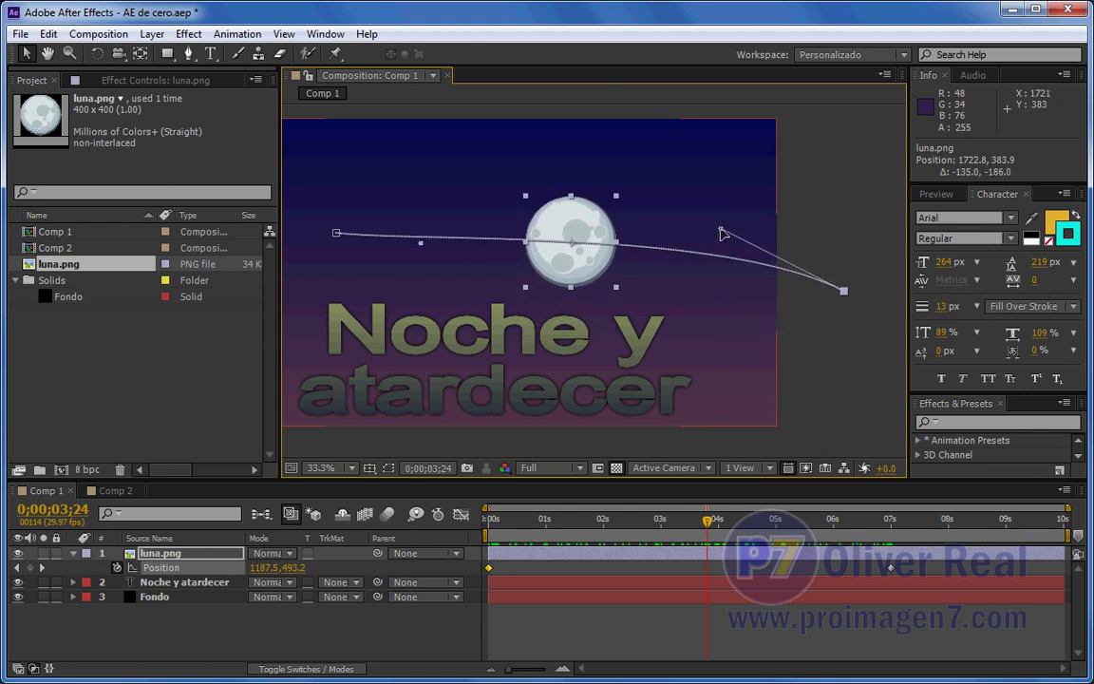
- Adjust the right-hand handle and pull the left keyframe's handle up to arch the path
left_click_drag(720, 230, 725, 232)
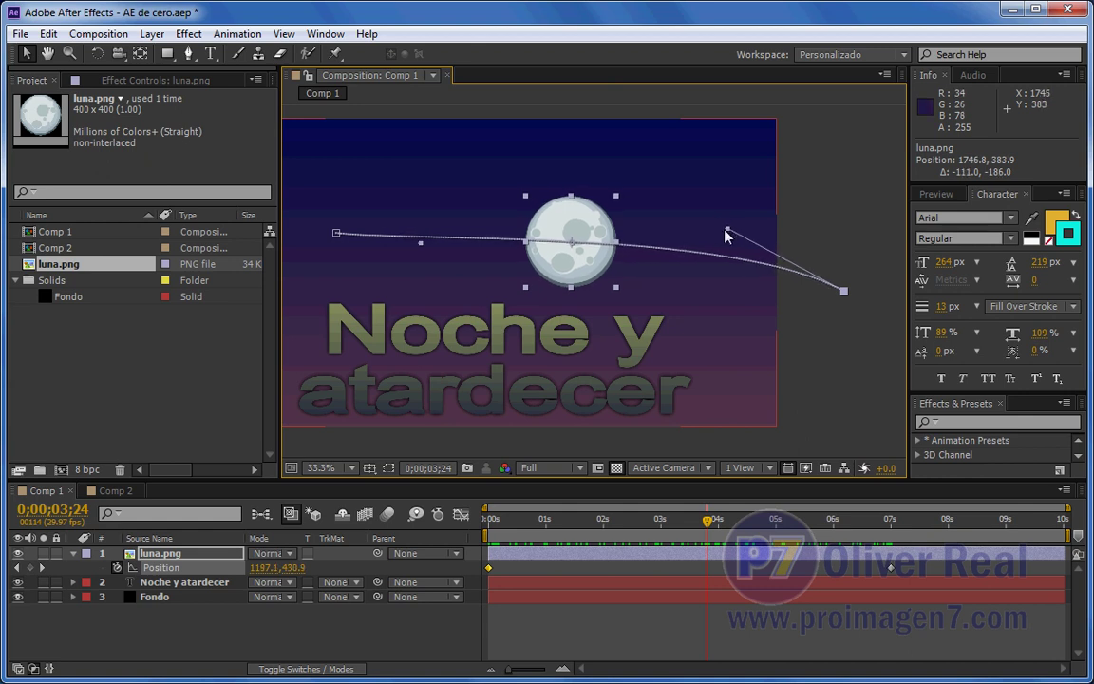
left_click_drag(421, 243, 427, 210)
mouse_move(508, 518)
left_mouse_down()
mouse_move(487, 519)
mouse_move(855, 530)
mouse_move(587, 568)
mouse_move(717, 567)
left_mouse_up()
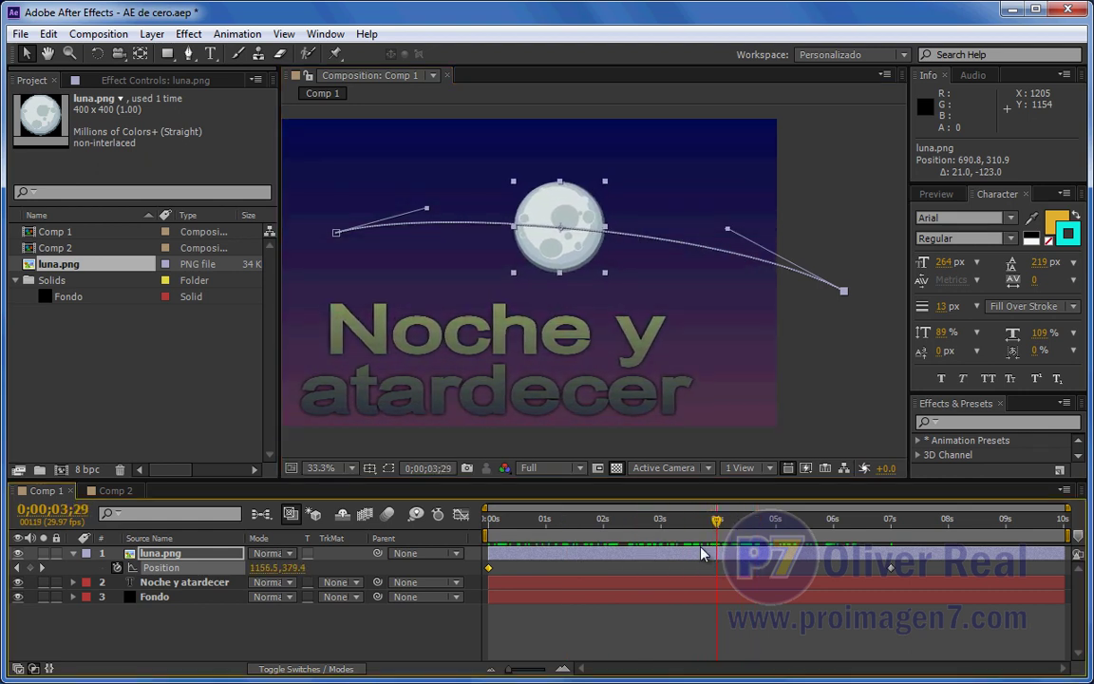
- At 16.7% zoom, pull both Bezier handles high and outward into a tall arc, then preview from 0s
key("comma")
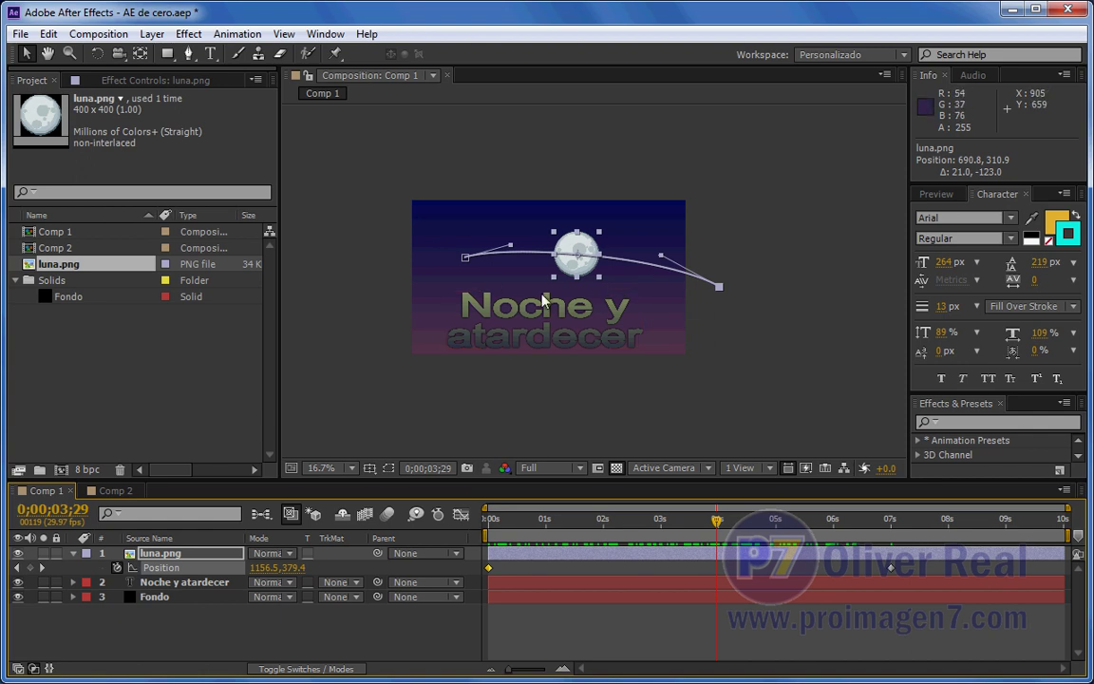
left_click_drag(662, 257, 877, 122)
mouse_move(513, 245)
left_mouse_down()
mouse_move(507, 226)
mouse_move(231, 13)
mouse_move(252, 67)
left_mouse_up()
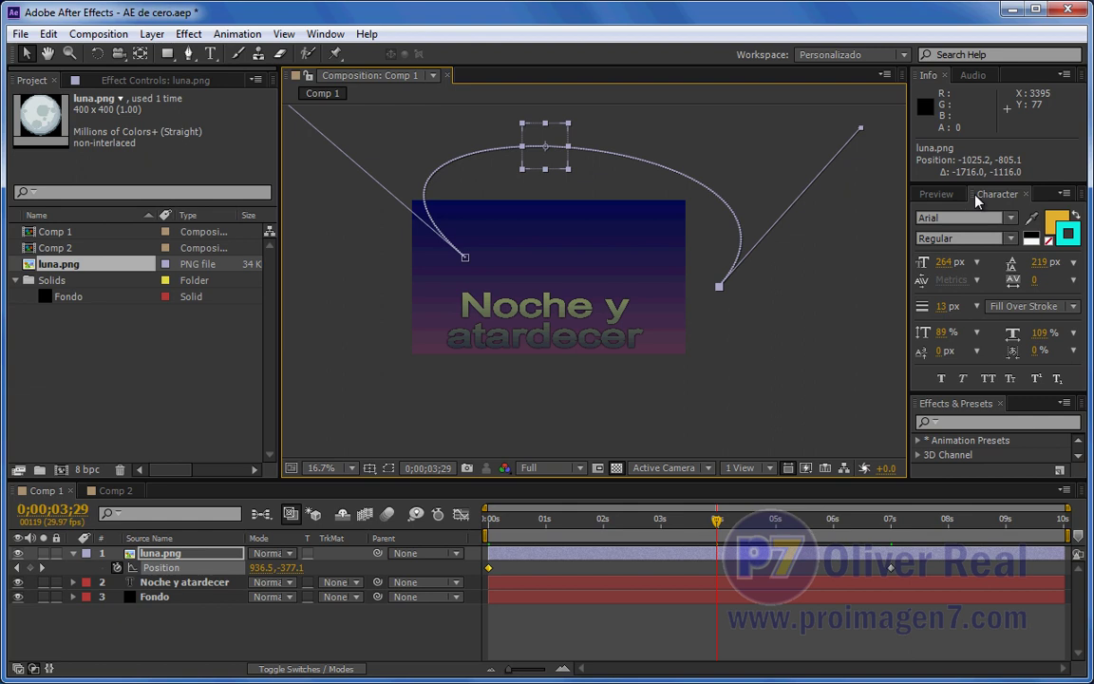
left_click_drag(862, 129, 983, 109)
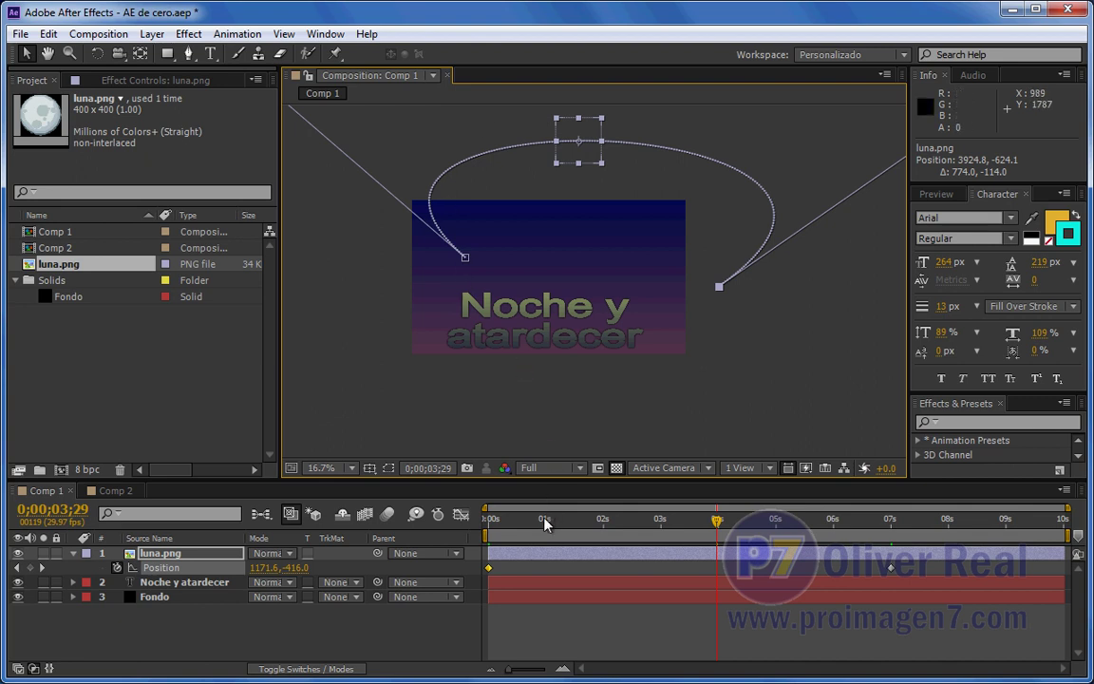
mouse_move(536, 520)
left_mouse_down()
mouse_move(479, 520)
mouse_move(912, 536)
left_mouse_up()
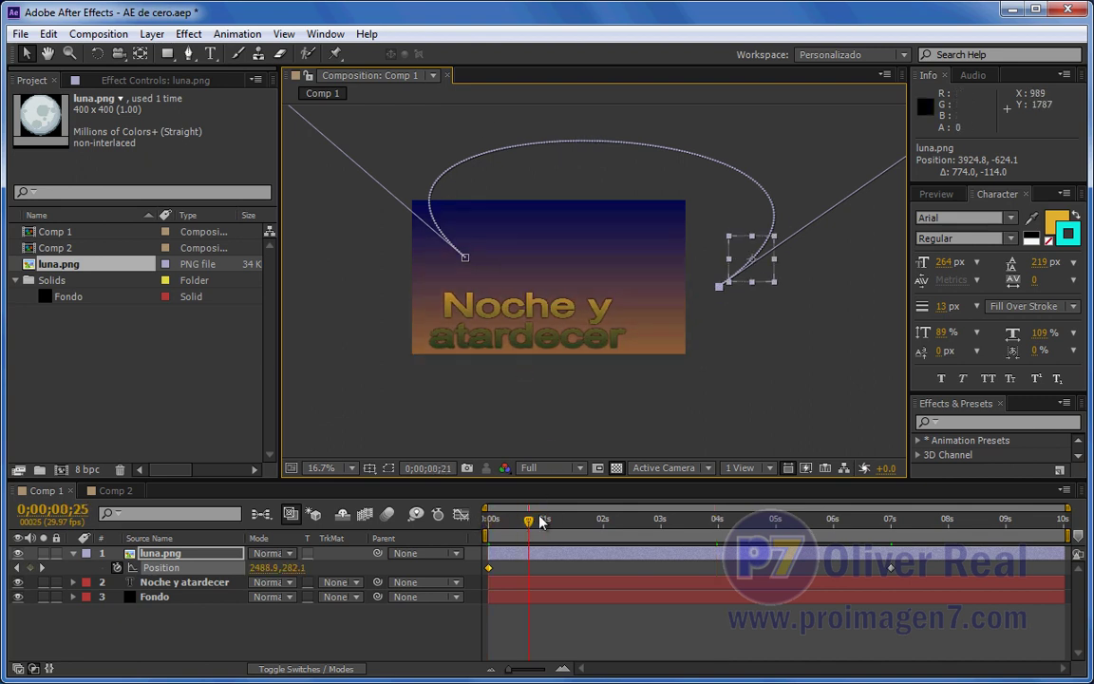
key("KP_0")
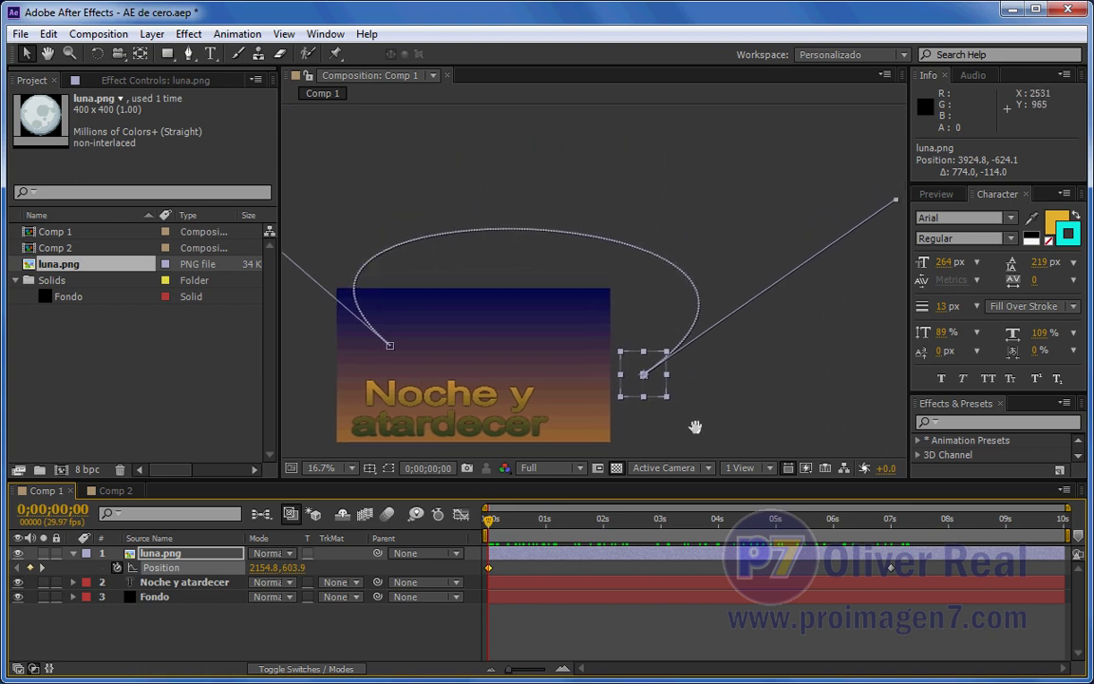
- At 33.3% zoom, pull the path's far right handle back down near the moon
left_click_drag(777, 345, 652, 446)
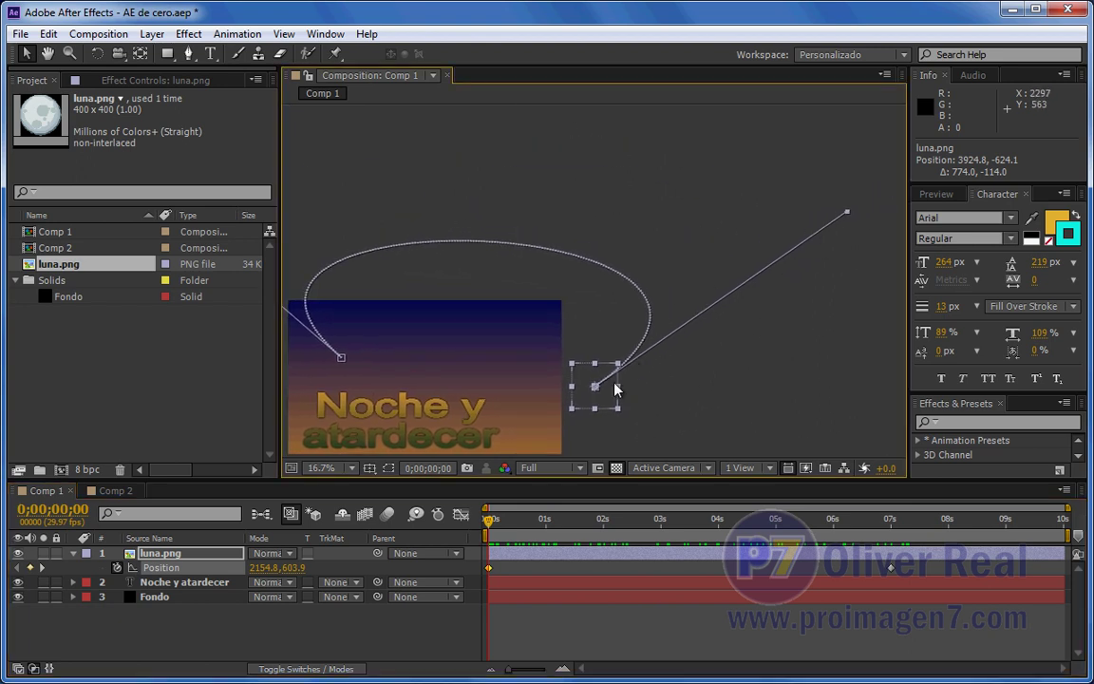
key("period")
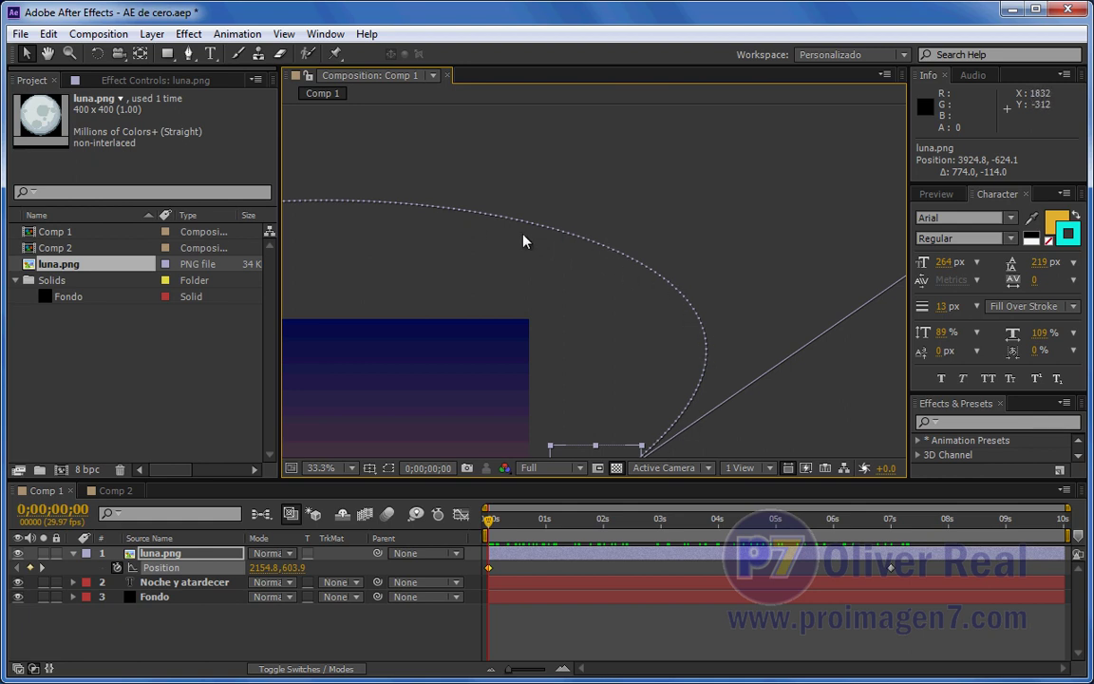
left_click_drag(724, 279, 503, 304)
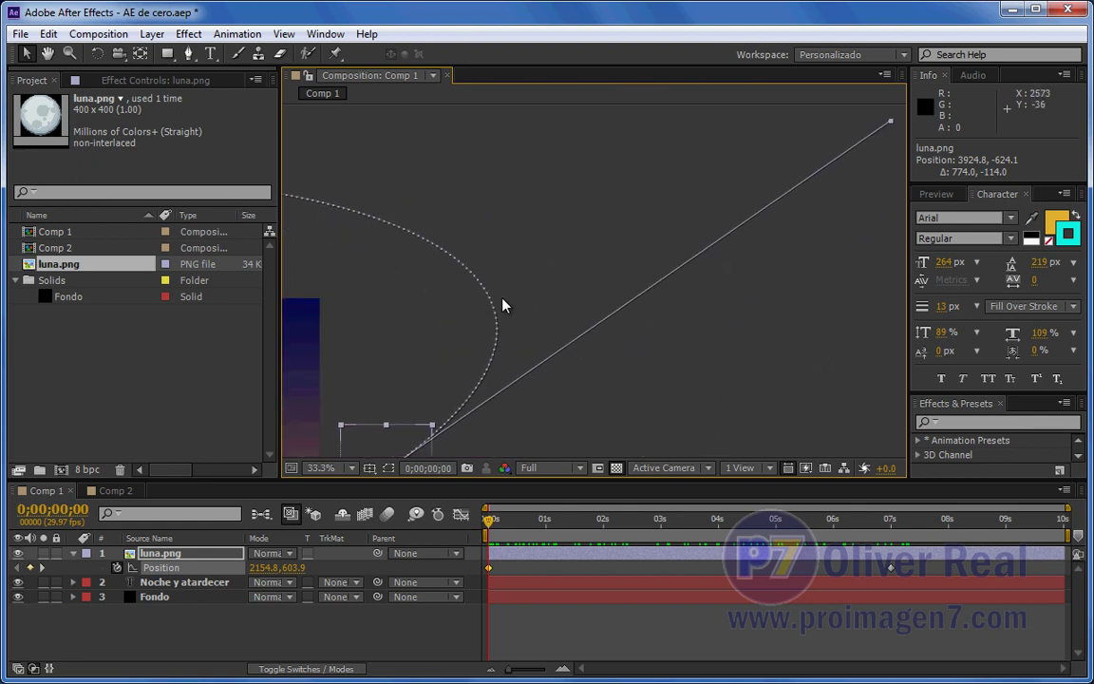
left_click_drag(892, 123, 391, 381)
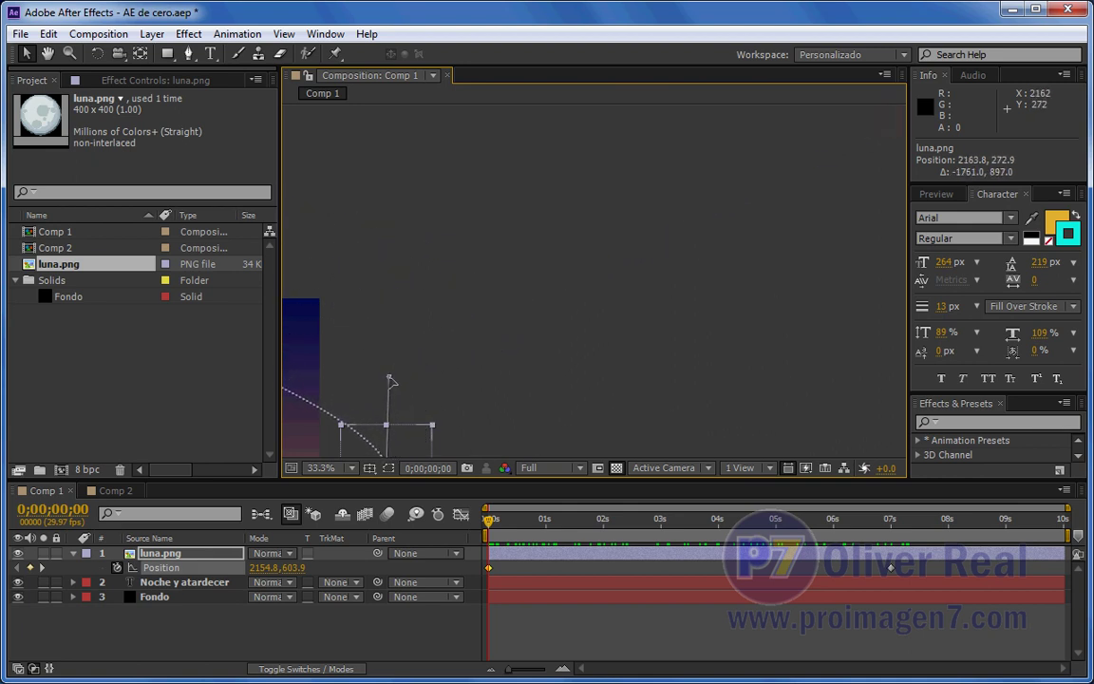
- Reshape the tangents so the path forms a broad arc above the 'Noche y atardecer' title
left_click_drag(518, 371, 830, 281)
mouse_move(338, 335)
left_mouse_down()
mouse_move(598, 293)
mouse_move(788, 358)
mouse_move(832, 405)
left_mouse_up()
mouse_move(406, 313)
left_mouse_down()
mouse_move(491, 345)
mouse_move(485, 311)
left_mouse_up()
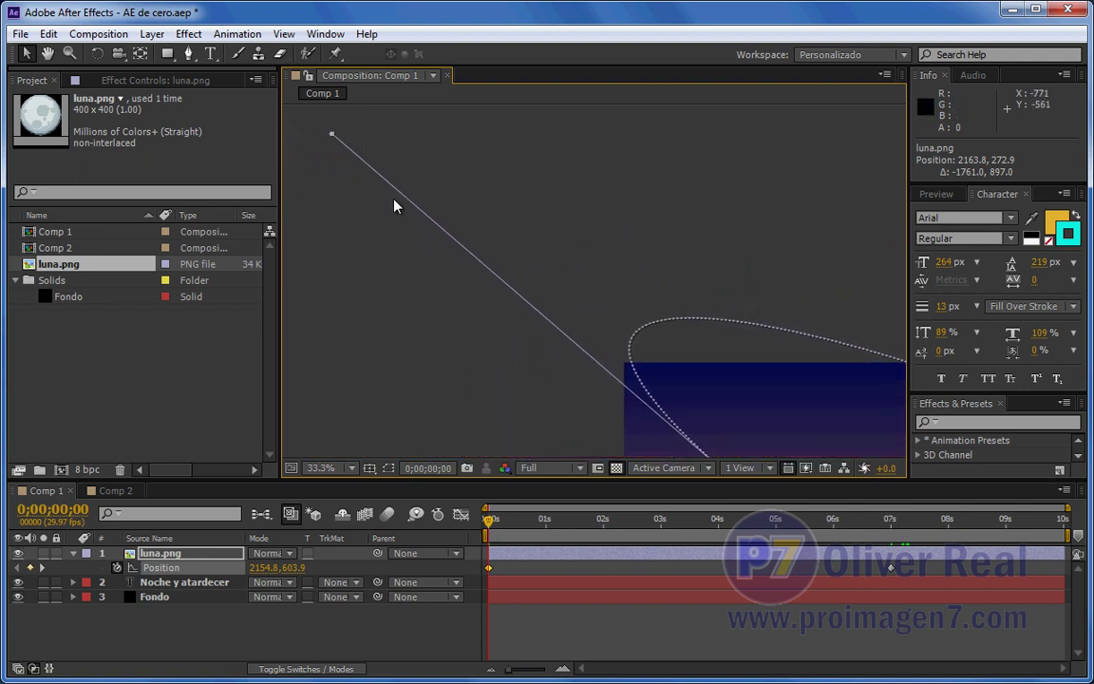
left_click_drag(332, 137, 757, 378)
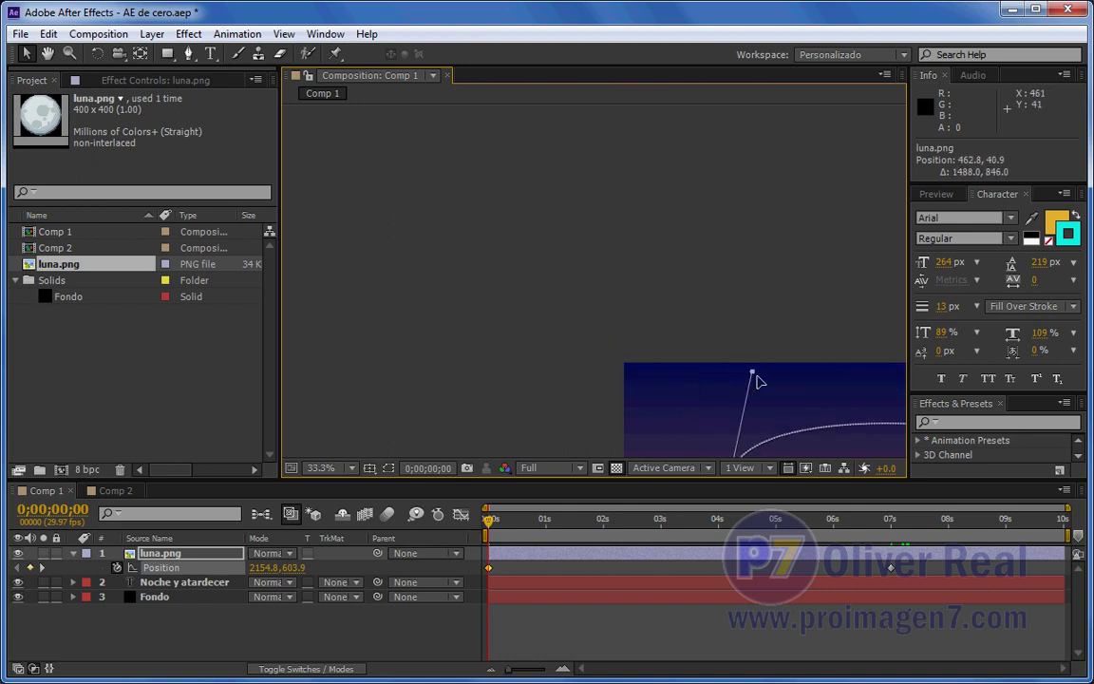
mouse_move(817, 360)
left_mouse_down()
mouse_move(539, 207)
mouse_move(504, 130)
left_mouse_up()
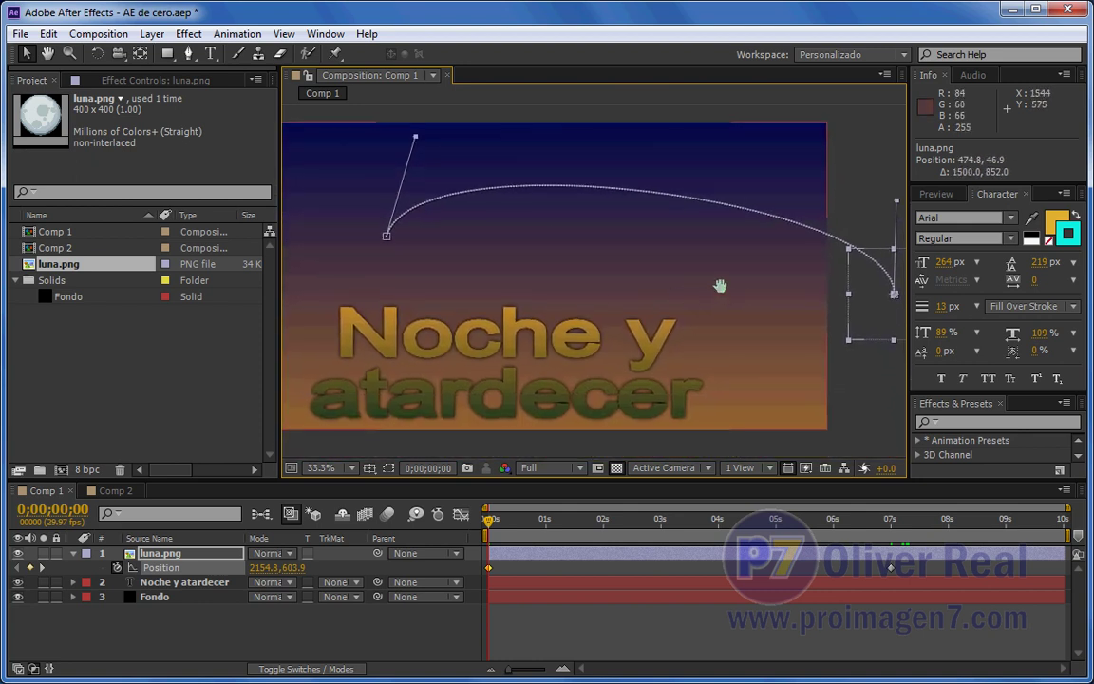
left_click_drag(719, 286, 678, 290)
mouse_move(852, 206)
left_mouse_down()
mouse_move(808, 242)
mouse_move(808, 230)
left_mouse_up()
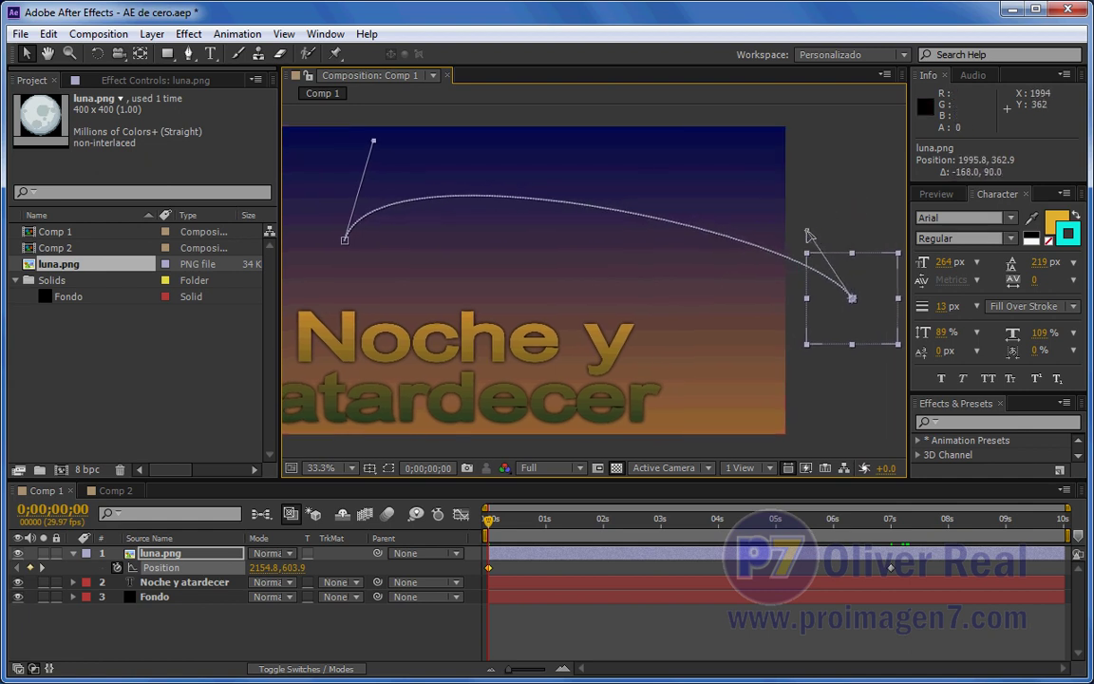
left_click(373, 141)
- Drag the left keyframe's Bezier handle down and right to flatten the arc's left side
left_click_drag(373, 142, 436, 189)
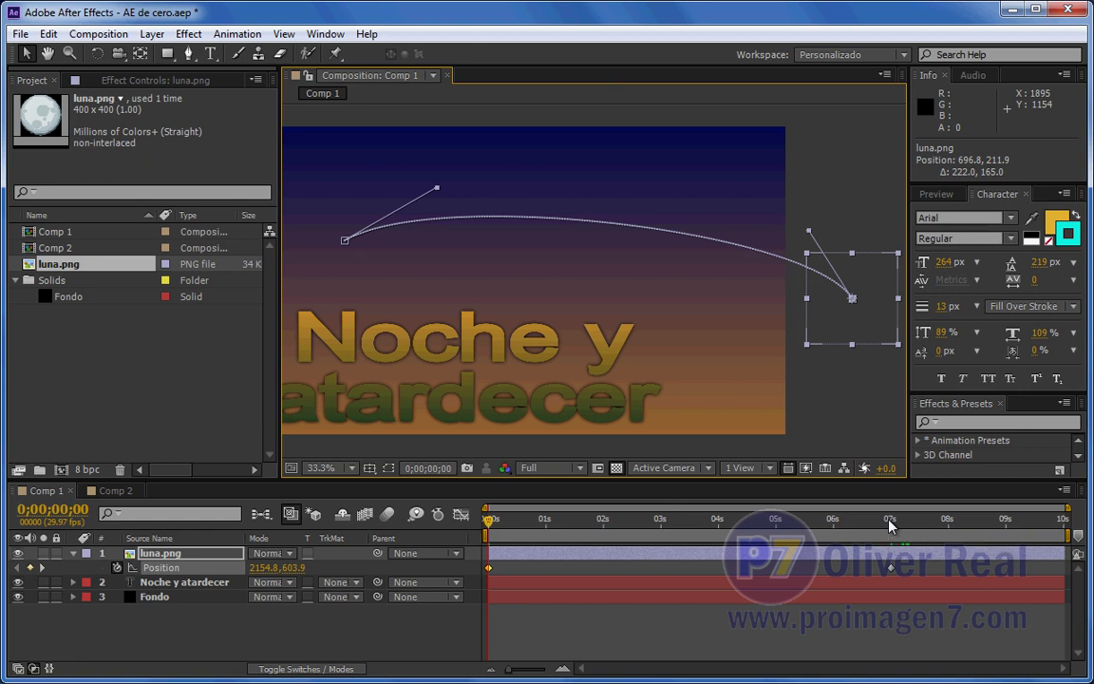
- Lower both tangents into a gentle slope, then scrub and press Home to preview the moon
left_click_drag(808, 231, 778, 275)
left_click_drag(436, 187, 450, 247)
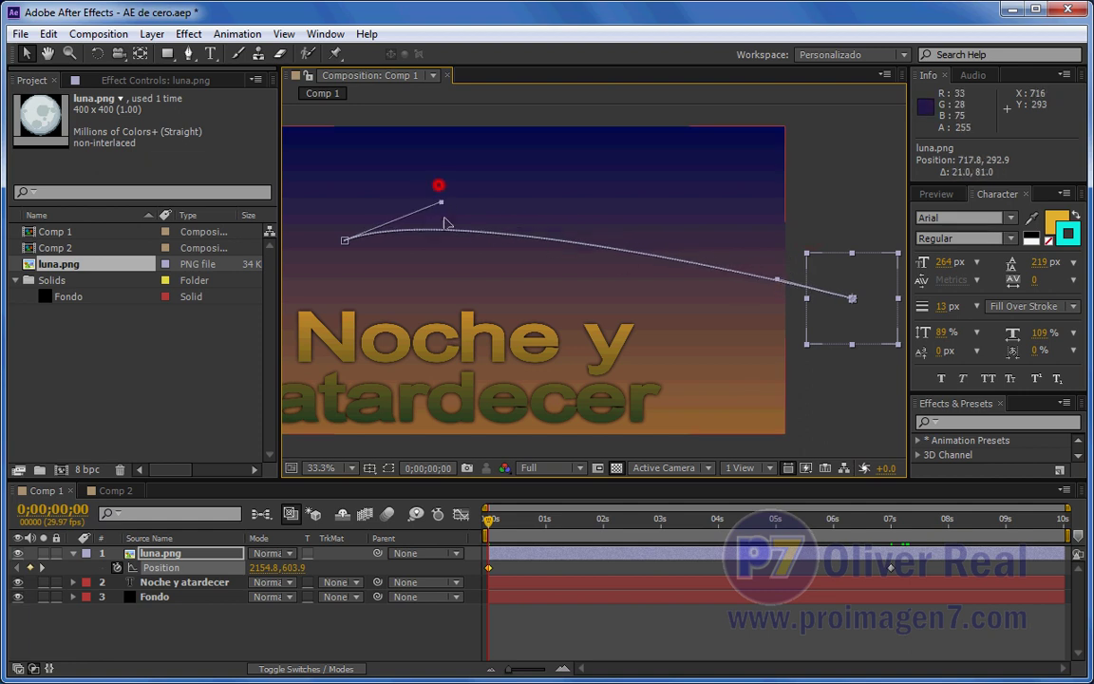
left_click_drag(490, 519, 819, 558)
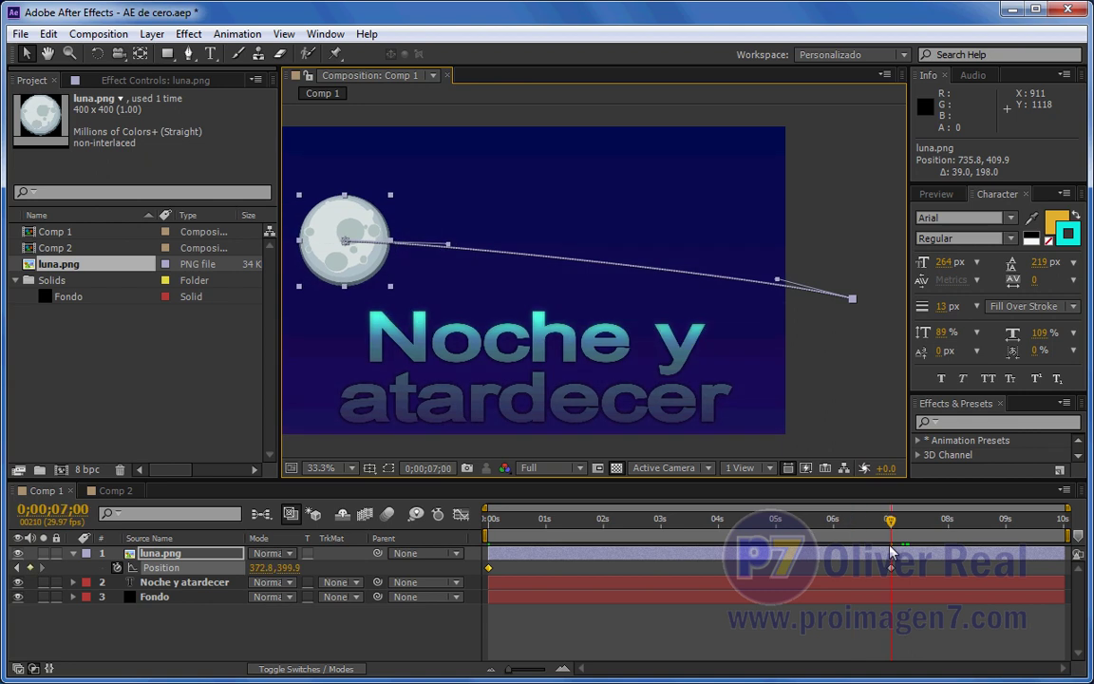
key("Home")
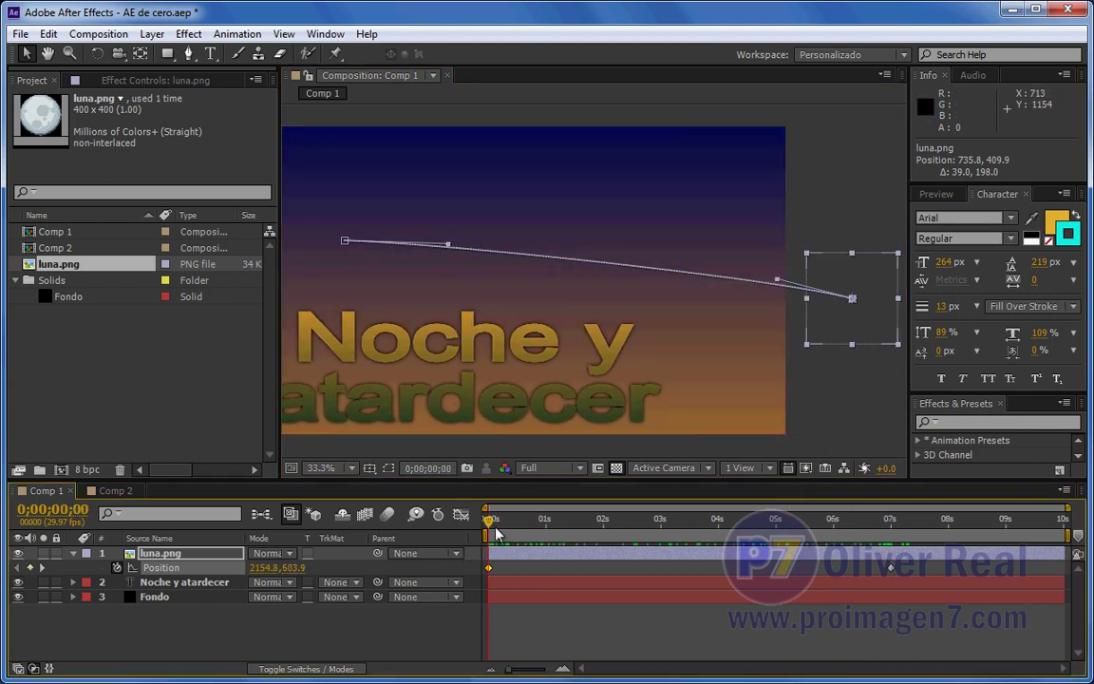
left_click_drag(492, 525, 644, 546)
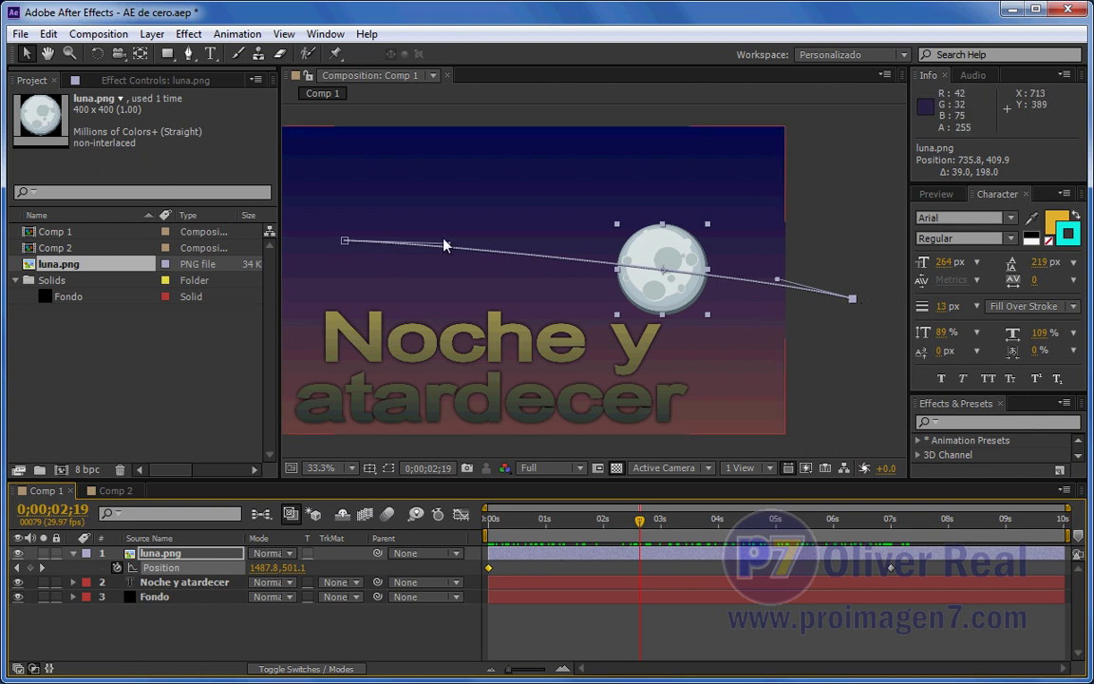
- At 8.3% zoom, pull the start and end tangents far to the upper left and upper right
scroll(560, 277, "down", 4)
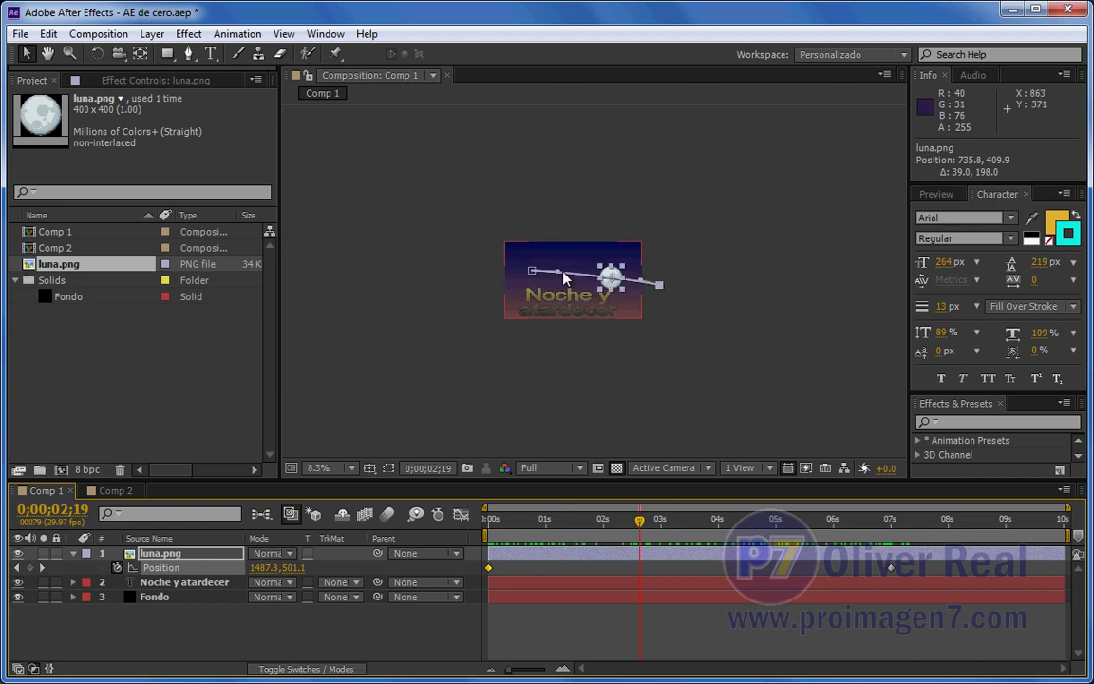
left_click_drag(562, 274, 294, 138)
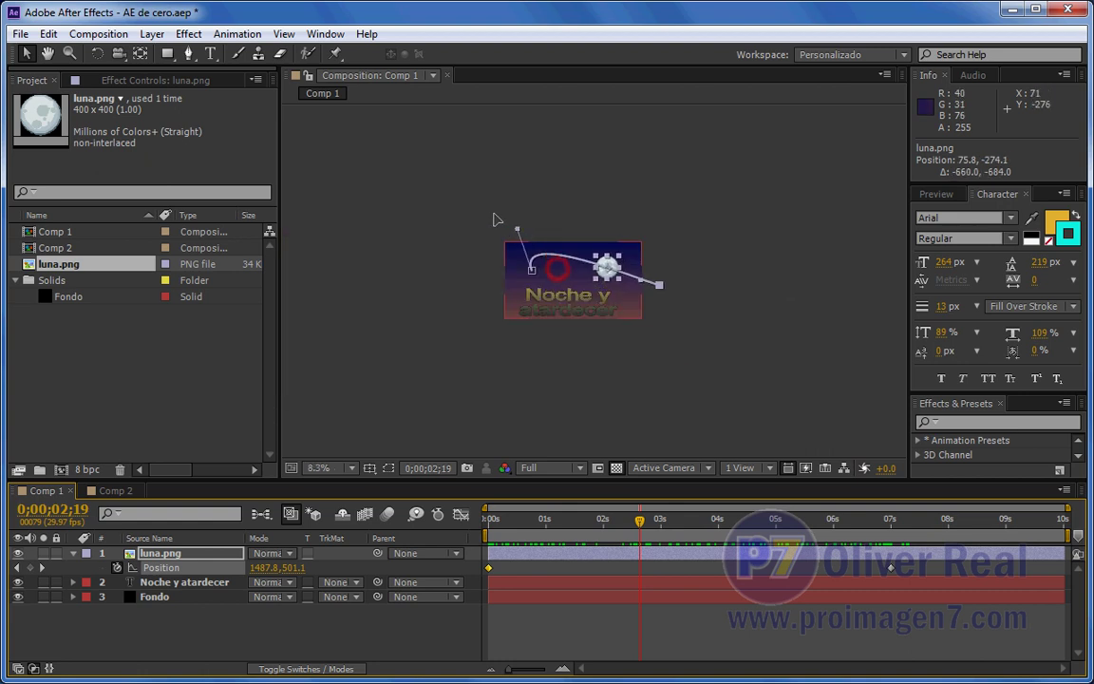
mouse_move(659, 283)
left_mouse_down()
mouse_move(897, 120)
mouse_move(935, 121)
left_mouse_up()
mouse_move(605, 518)
left_mouse_down()
mouse_move(529, 521)
mouse_move(891, 553)
left_mouse_up()
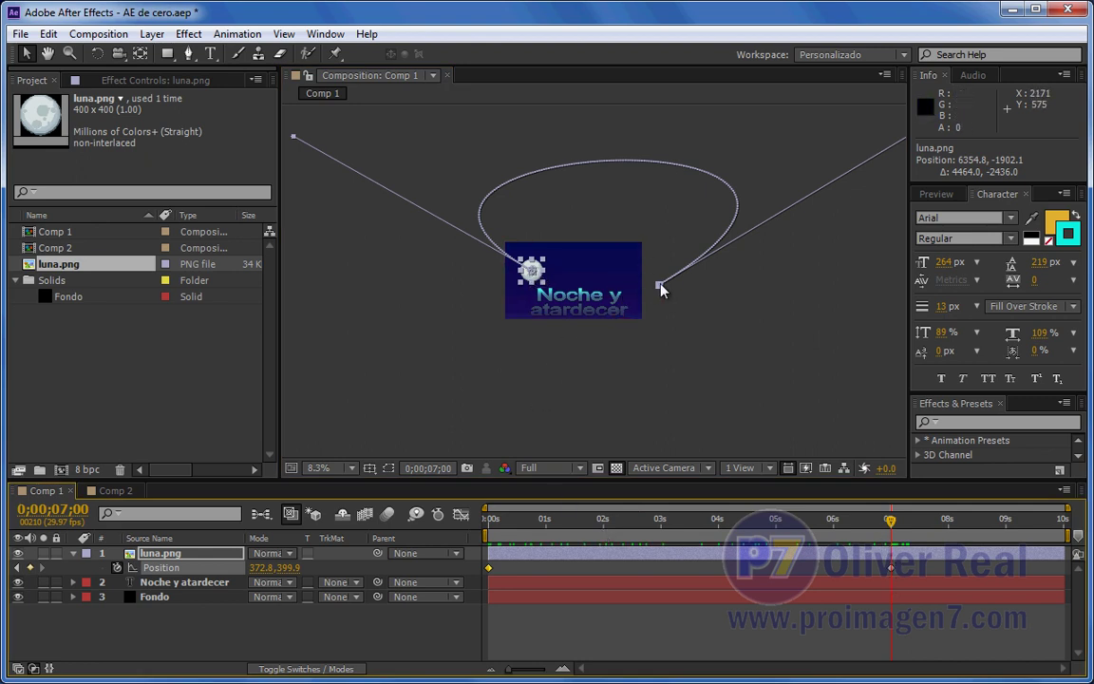
mouse_move(490, 521)
left_mouse_down()
mouse_move(759, 524)
mouse_move(497, 534)
mouse_move(522, 522)
left_mouse_up()
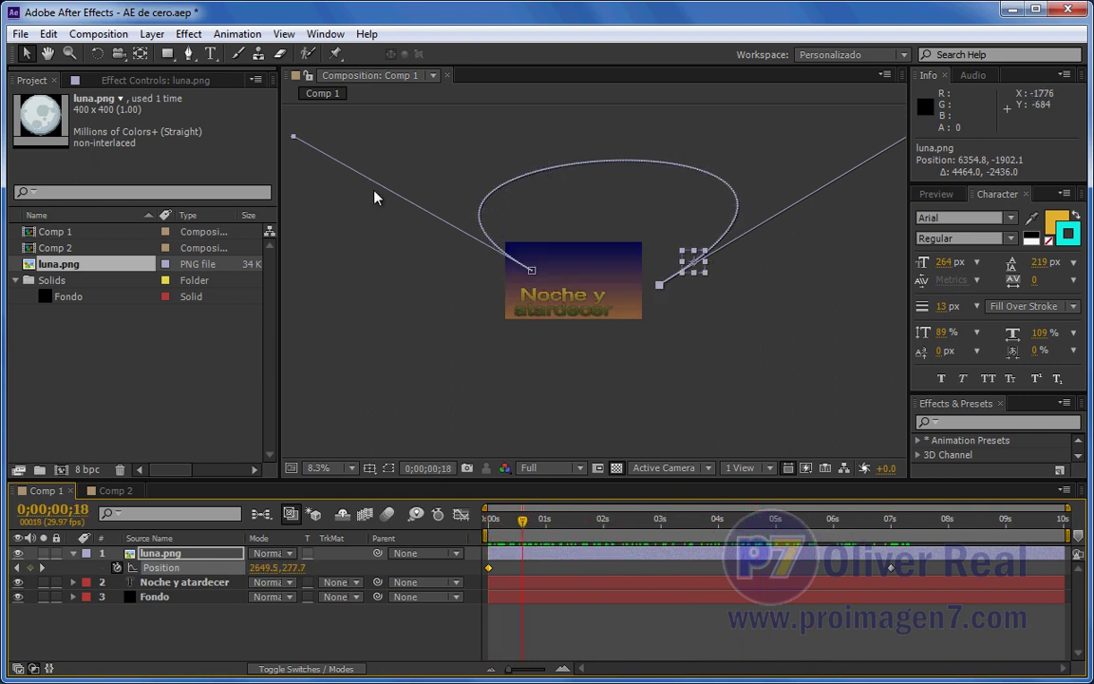
- Shorten both tangents into a smaller arc, nudge the vertex down, and return to 33.3% zoom
left_click_drag(293, 138, 565, 249)
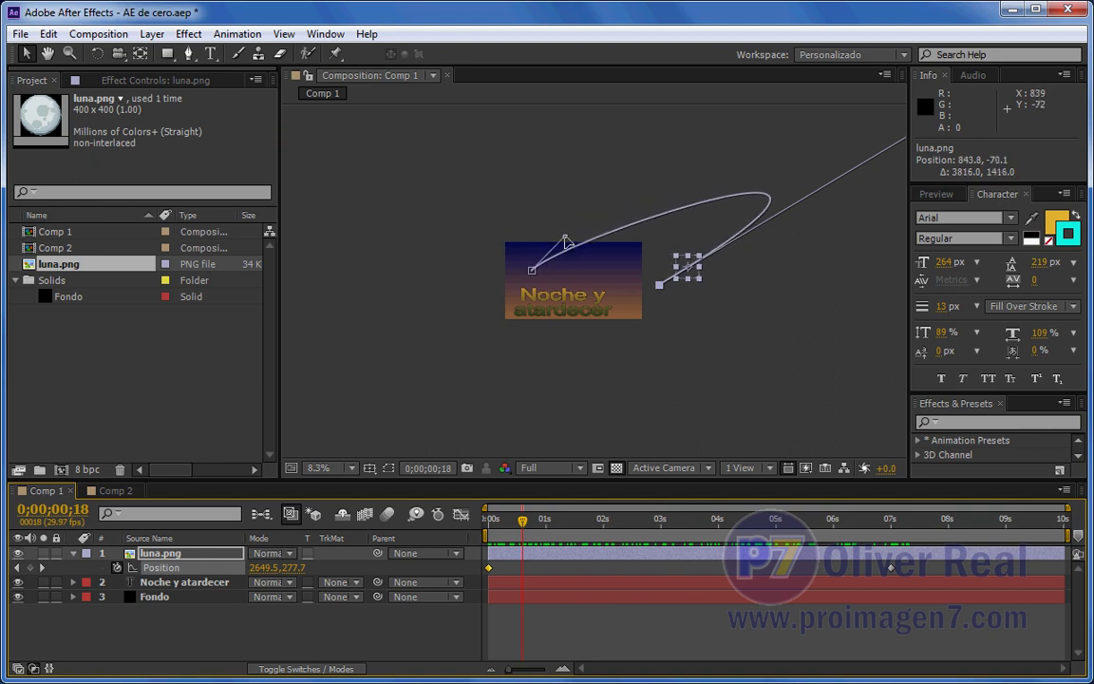
left_click_drag(806, 350, 679, 424)
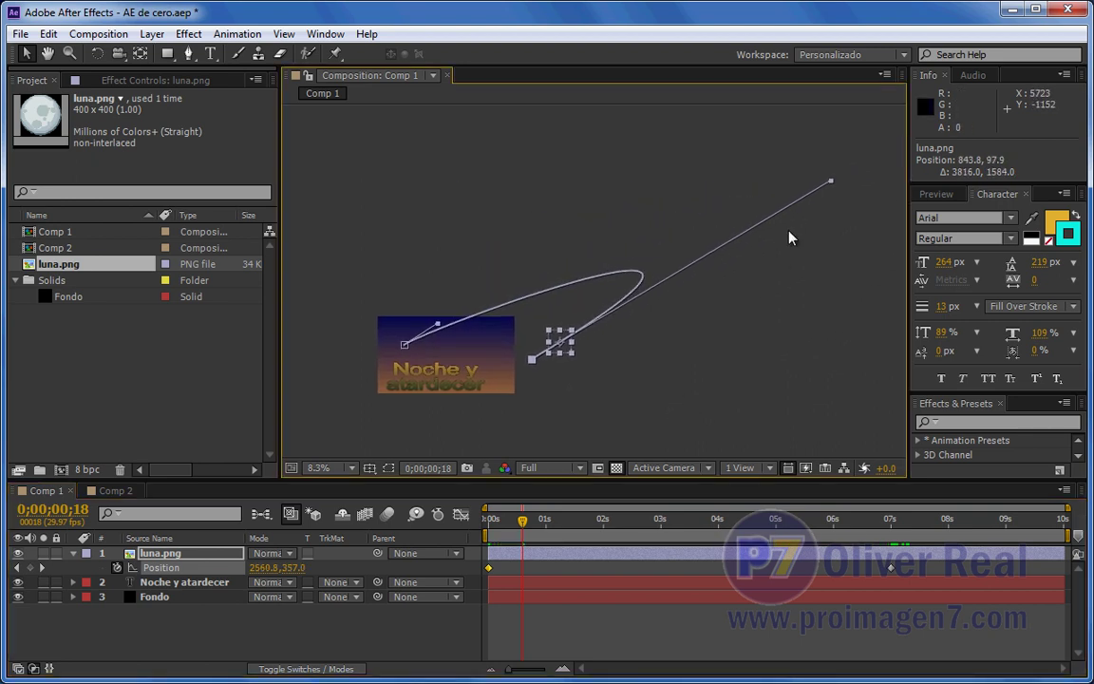
left_click_drag(832, 186, 502, 340)
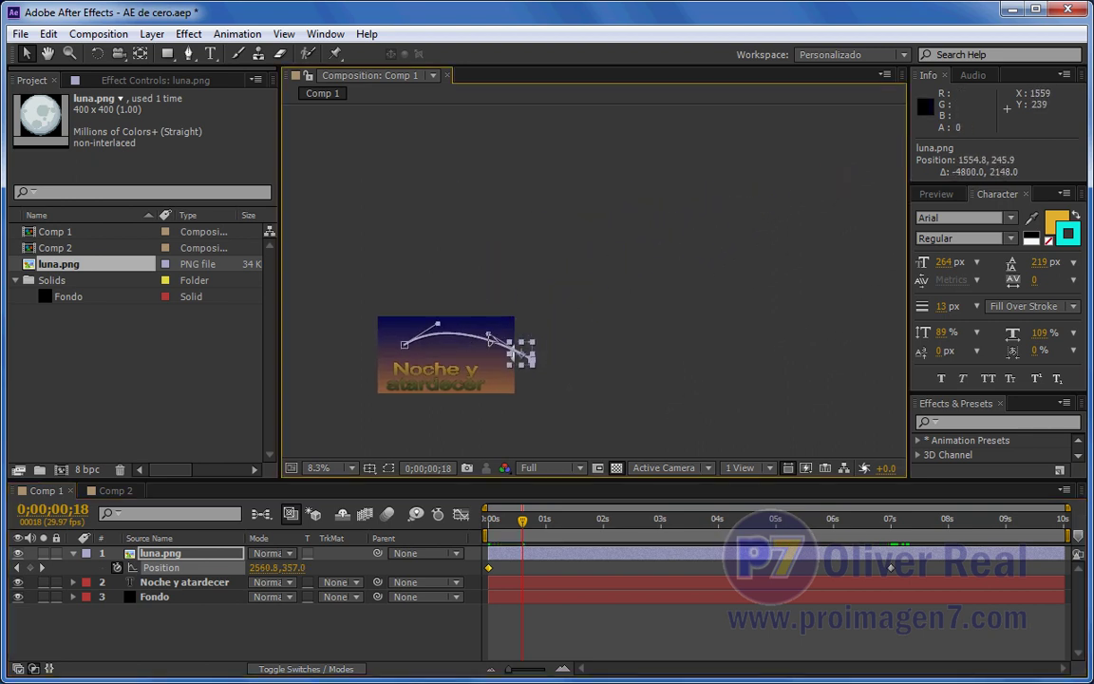
mouse_move(438, 324)
left_mouse_down()
mouse_move(444, 337)
mouse_move(439, 328)
left_mouse_up()
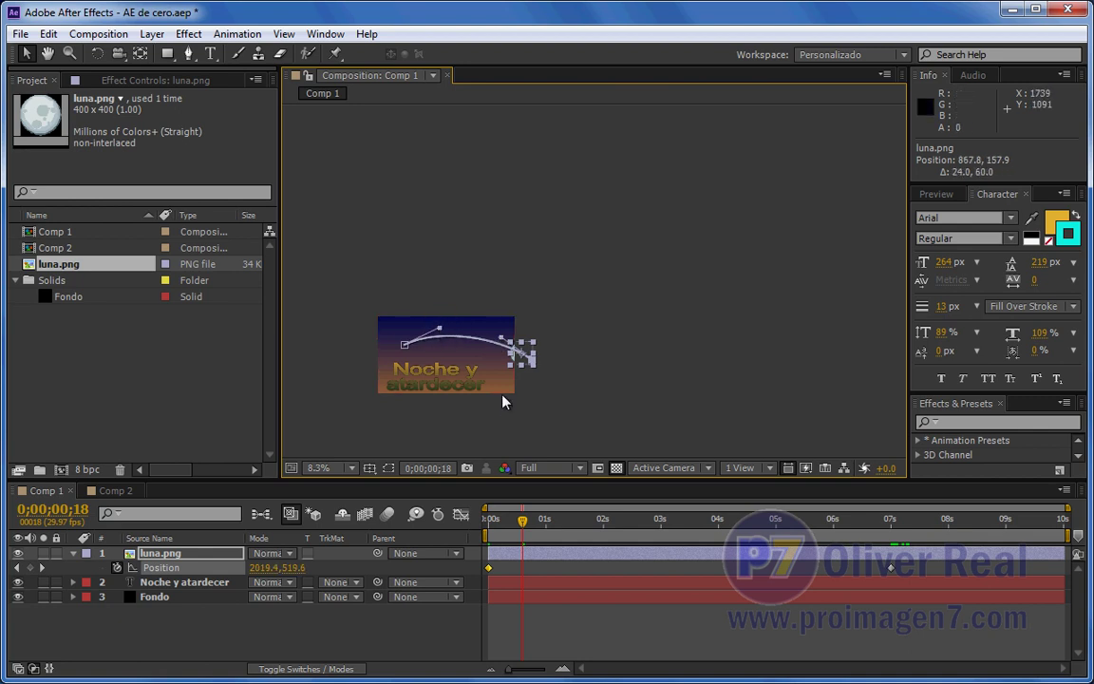
scroll(446, 400, "up", 1)
mouse_move(500, 347)
left_mouse_down()
mouse_move(634, 301)
mouse_move(558, 313)
left_mouse_up()
scroll(634, 301, "up", 1)
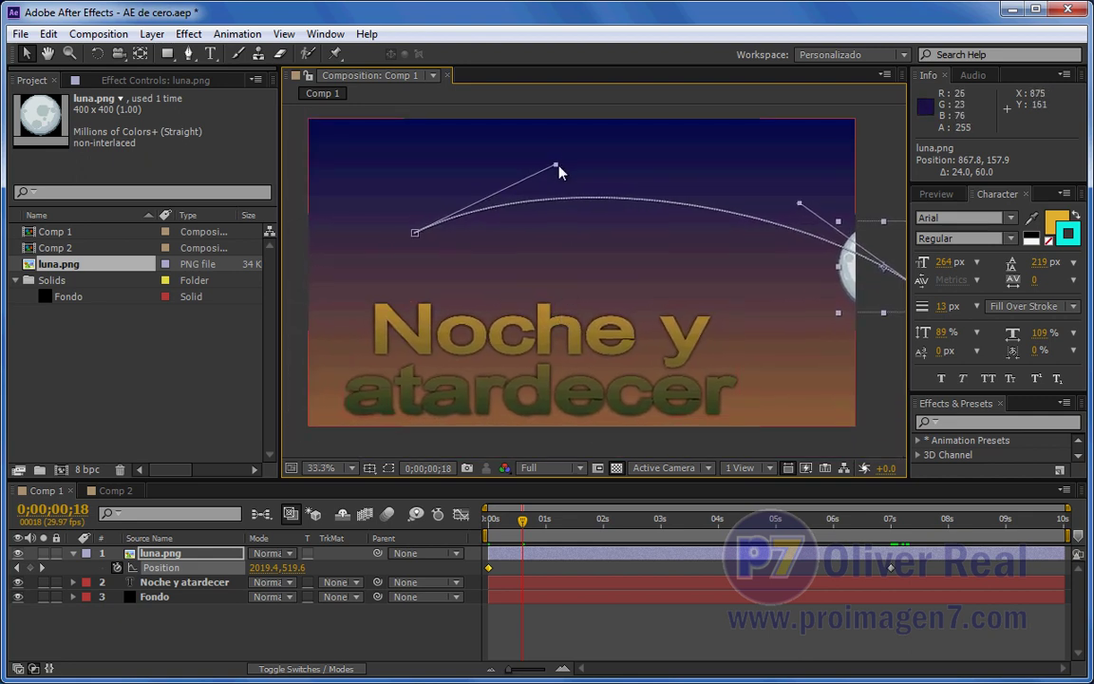
- Lower the left tangent slightly, then scrub to 0;00;06;28 to watch the moon reach 389.3, 393.8
left_click_drag(556, 166, 553, 181)
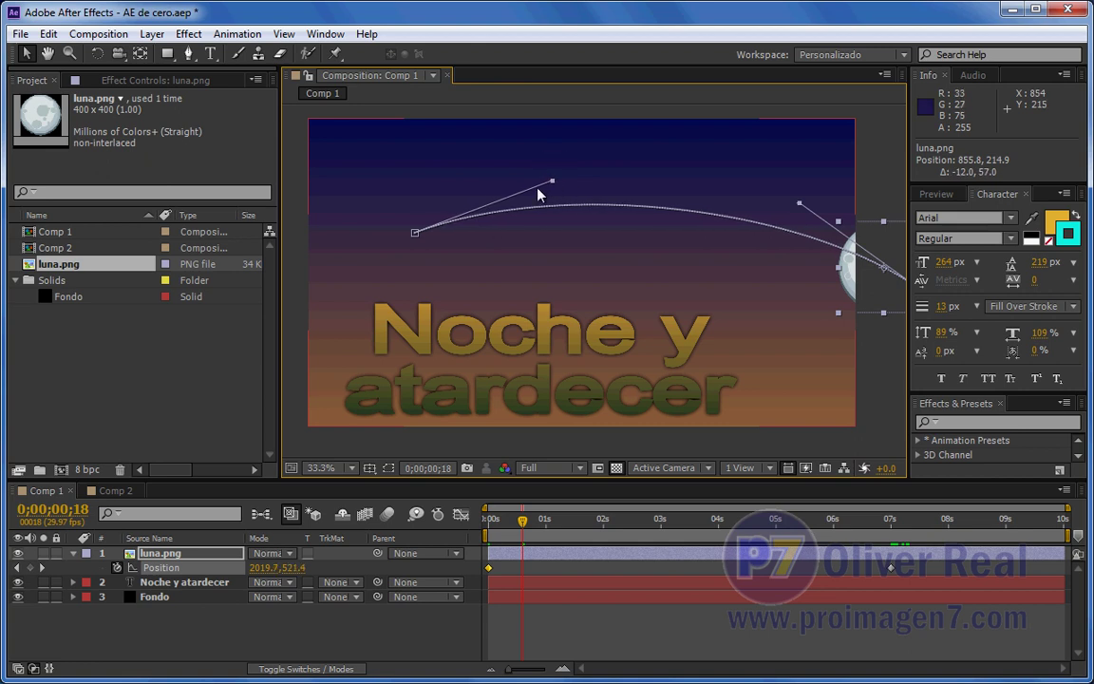
mouse_move(510, 529)
left_mouse_down()
mouse_move(917, 559)
mouse_move(460, 576)
left_mouse_up()
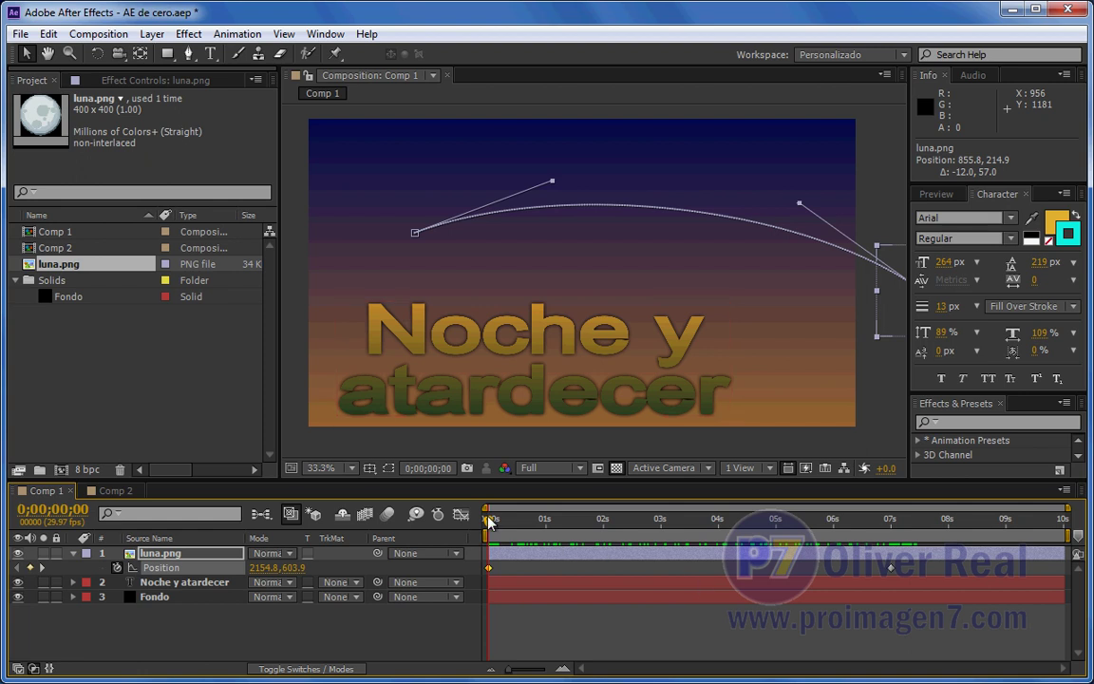
mouse_move(490, 520)
left_mouse_down()
mouse_move(741, 534)
mouse_move(692, 553)
mouse_move(891, 560)
left_mouse_up()
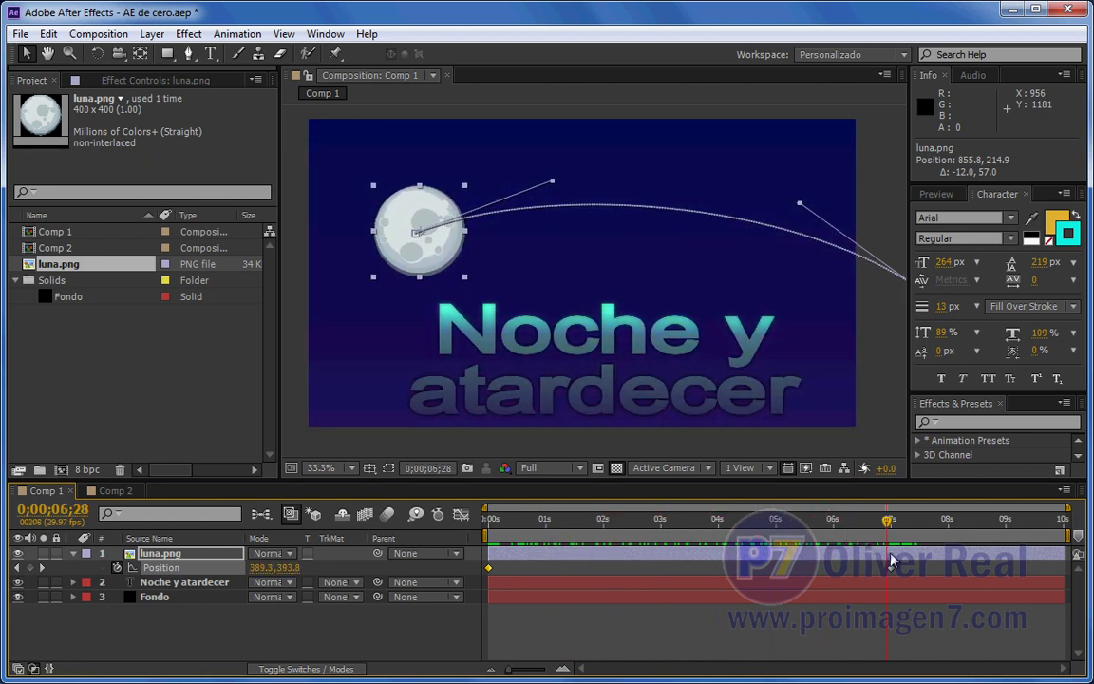
- Key the moon's Position at 0;00;06;28 and shift the 'Noche y atardecer' title slightly down-right
key("alt+shift+p")
left_click(183, 582)
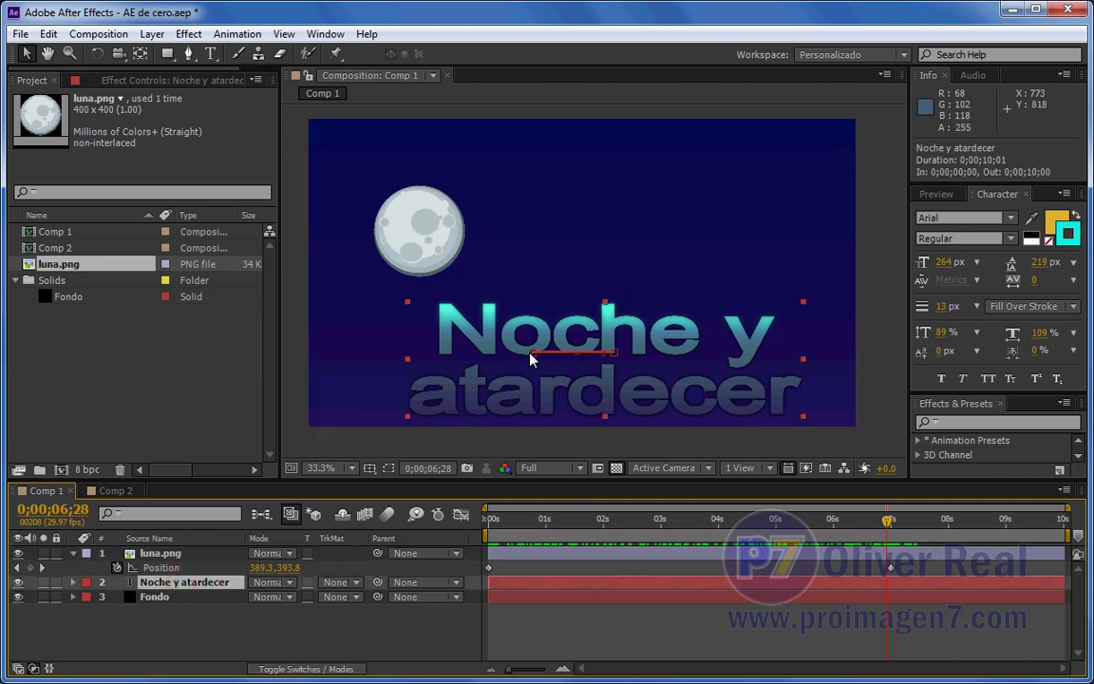
left_click_drag(709, 521, 693, 520)
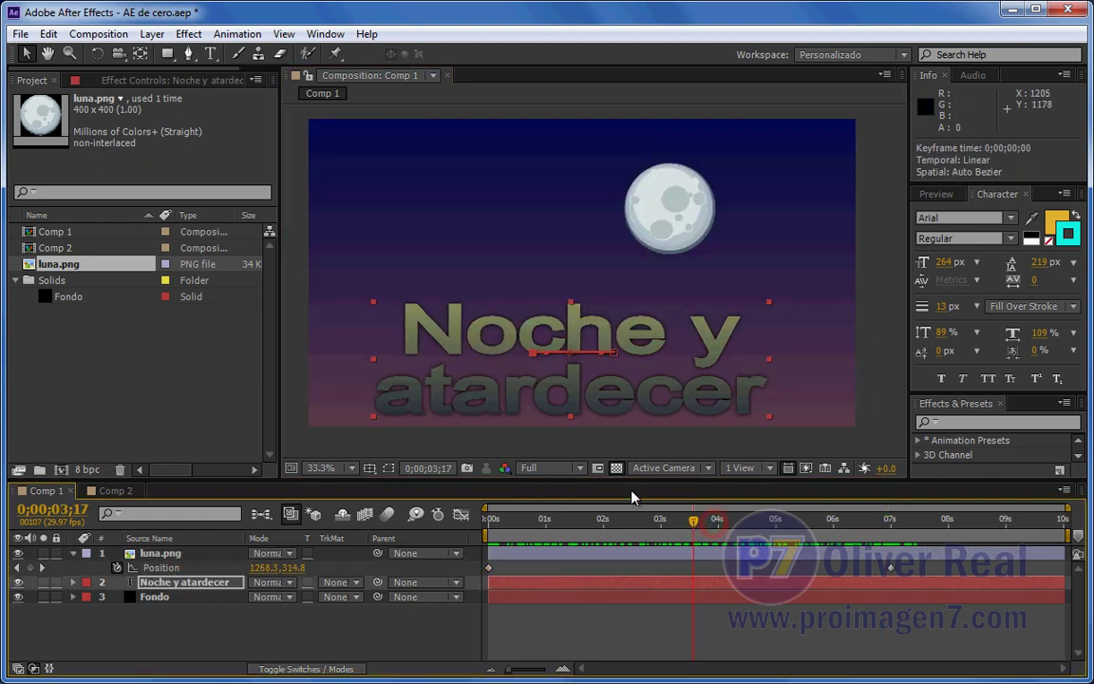
left_click_drag(548, 359, 600, 369)
- Scrub from the first frame to about 5.5 seconds to preview the animation
mouse_move(602, 518)
left_mouse_down()
mouse_move(465, 522)
mouse_move(836, 520)
mouse_move(742, 520)
left_mouse_up()
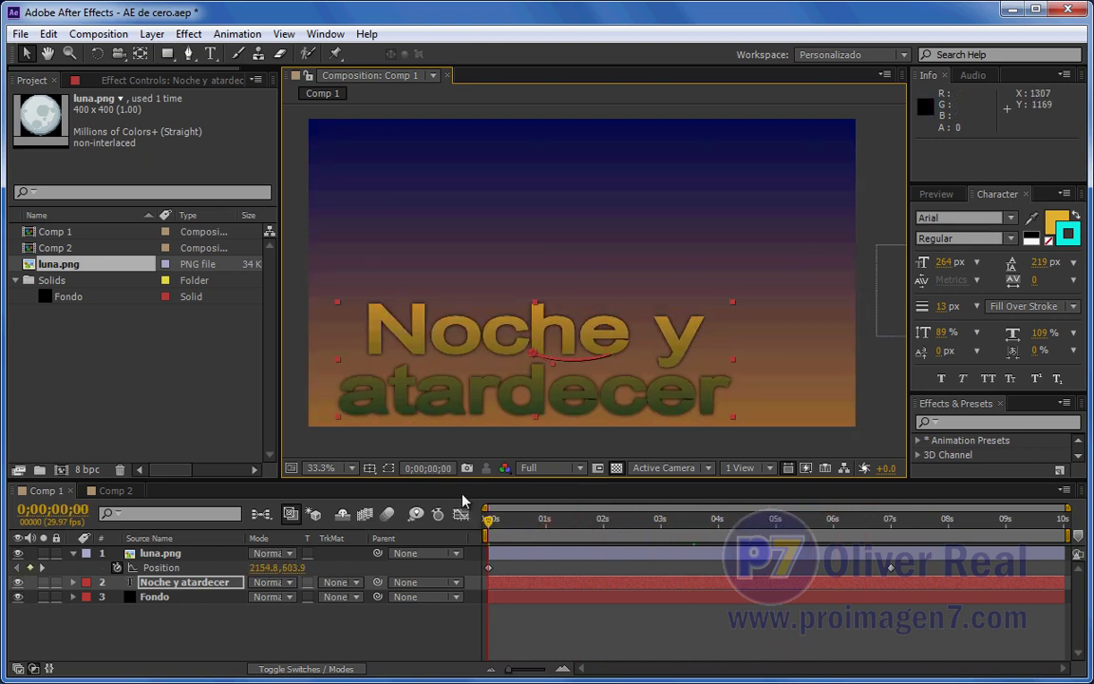
mouse_move(653, 520)
left_mouse_down()
mouse_move(829, 518)
mouse_move(461, 514)
mouse_move(970, 522)
mouse_move(663, 521)
mouse_move(779, 521)
left_mouse_up()
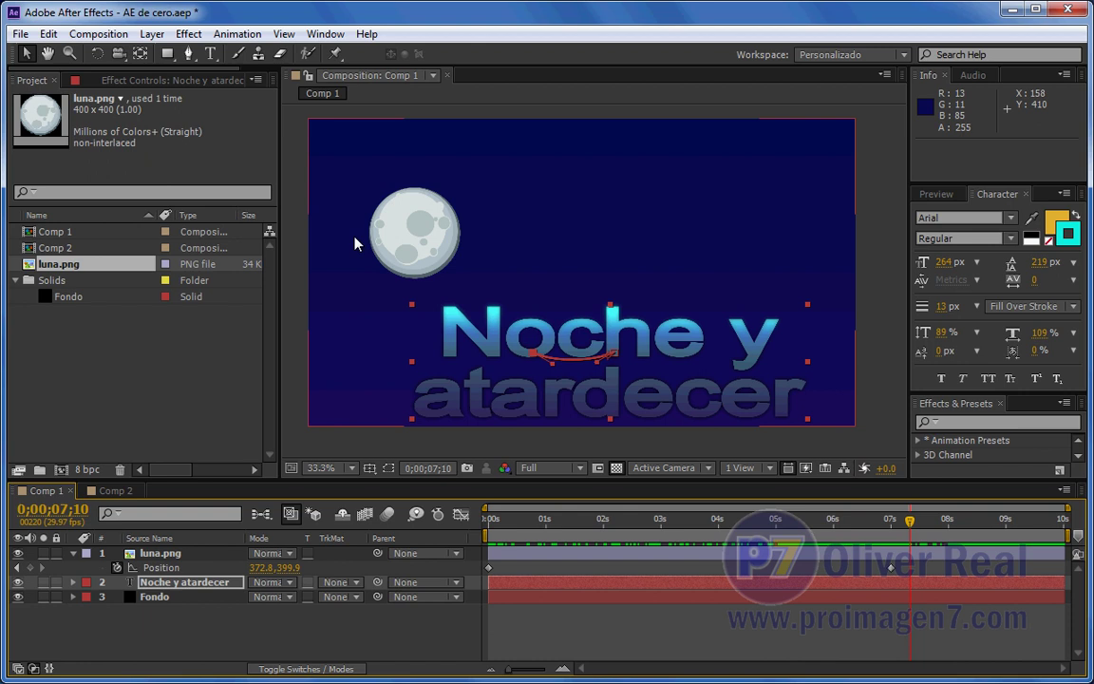
mouse_move(513, 520)
left_mouse_down()
mouse_move(487, 528)
mouse_move(709, 530)
left_mouse_up()
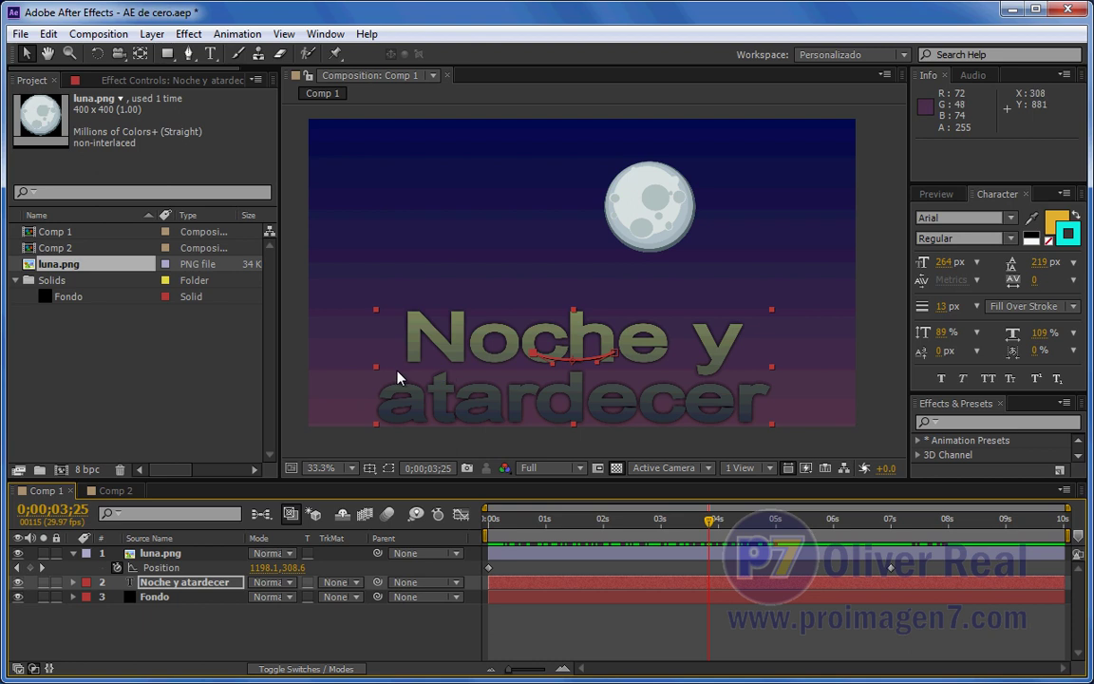
mouse_move(517, 518)
left_mouse_down()
mouse_move(601, 542)
mouse_move(801, 551)
left_mouse_up()
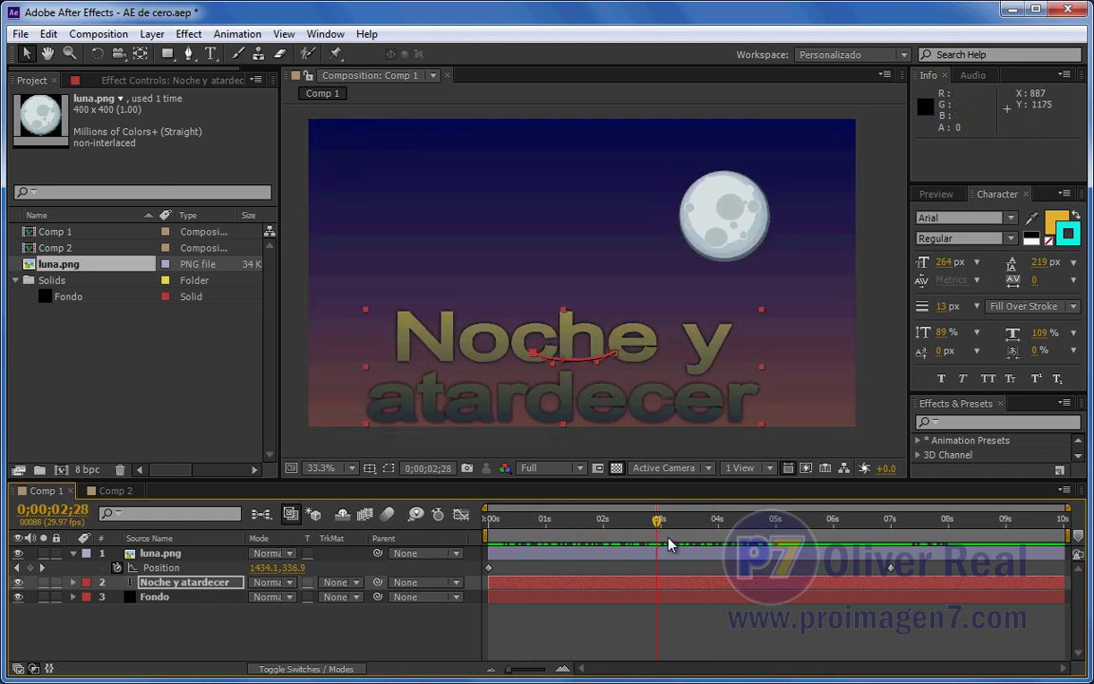